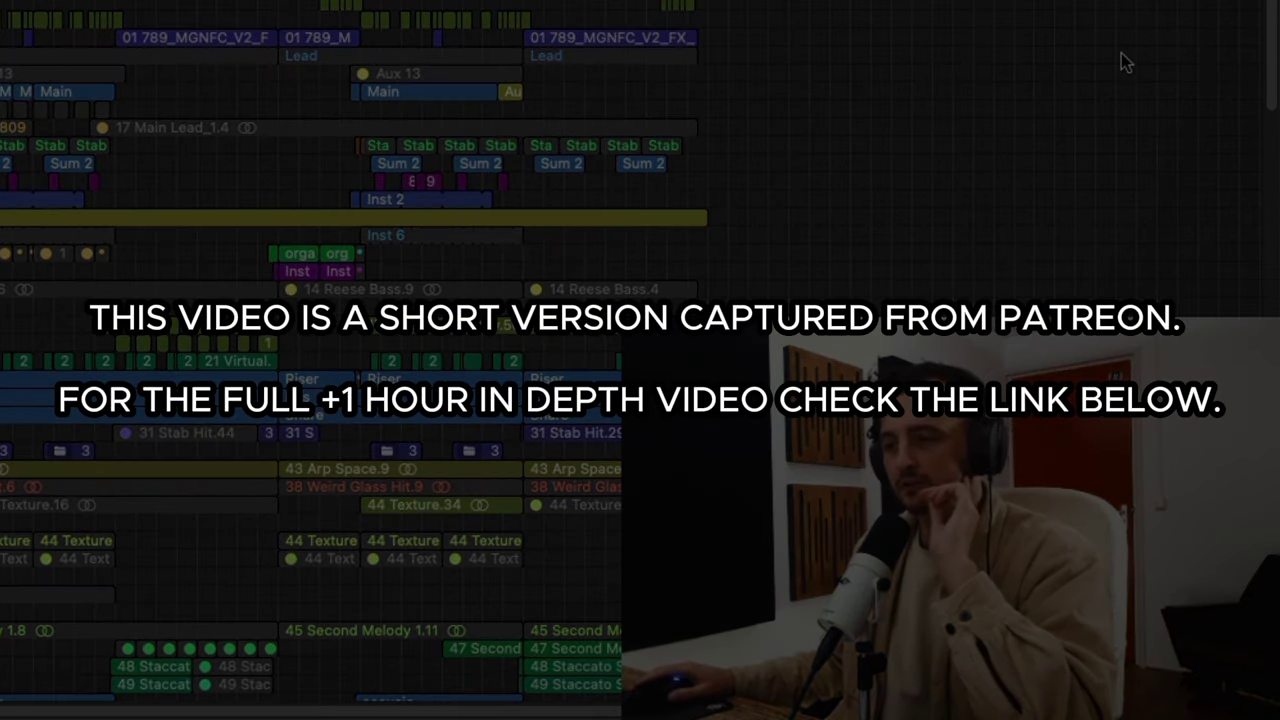
Enlarge the Sum 24 track to fill the view, solo it, and expand its subtracks
scroll(1121, 55, up, 2)
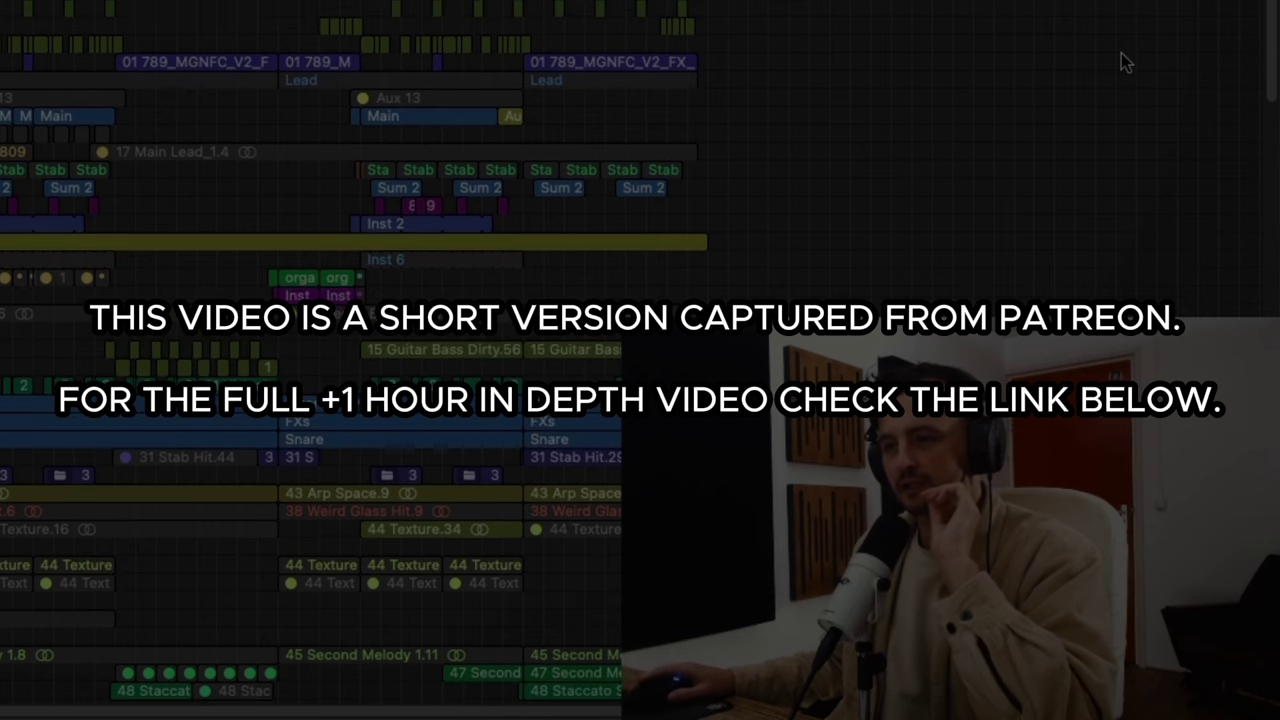
scroll(1121, 63, up, 5)
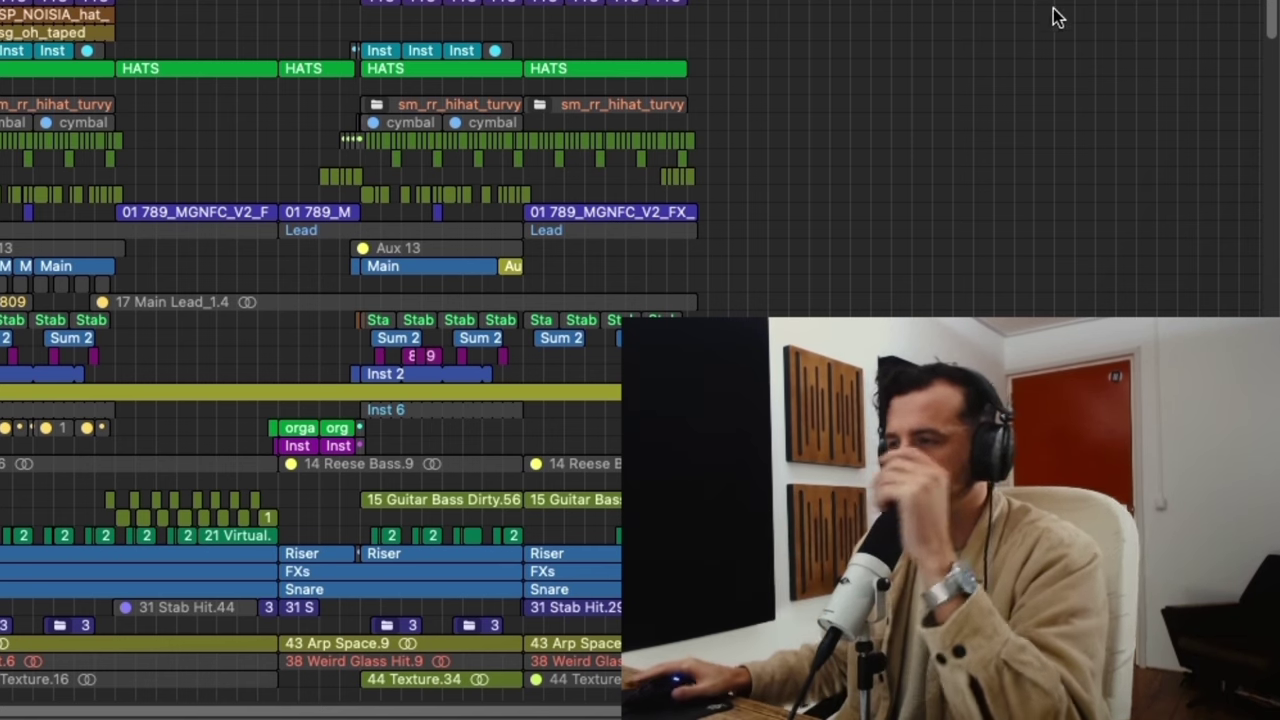
scroll(886, 109, down, 5)
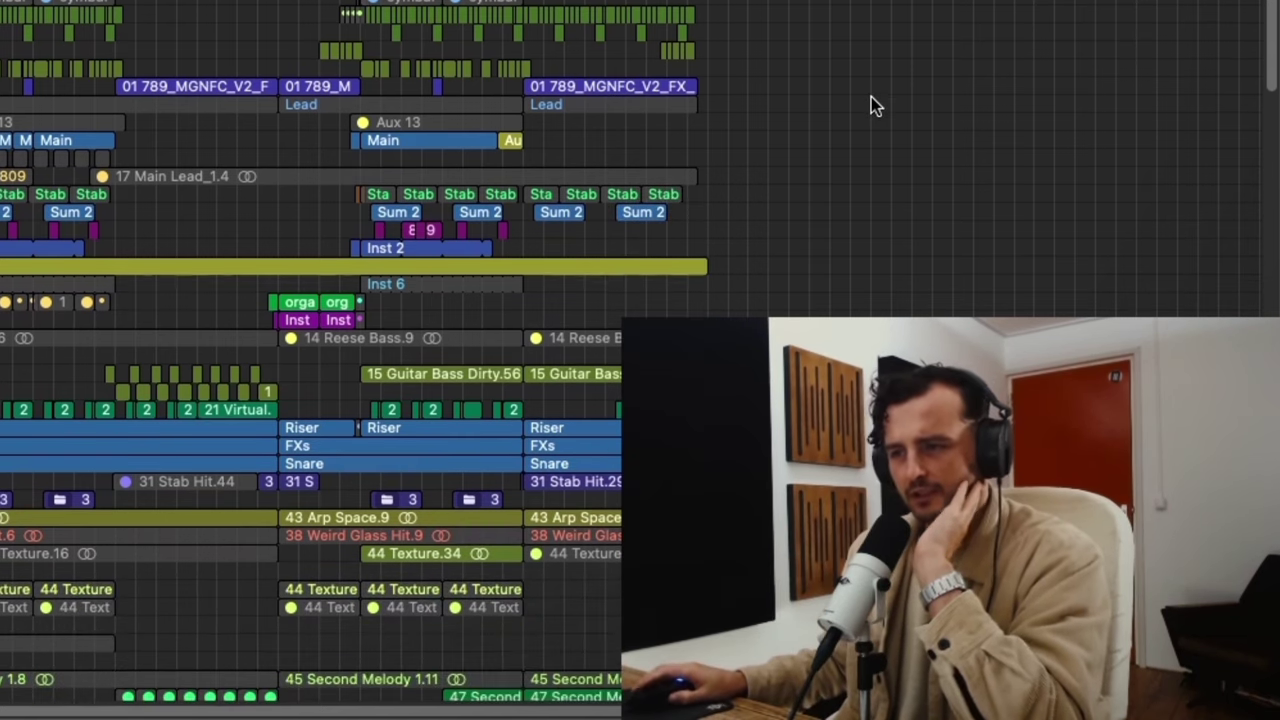
scroll(871, 80, down, 3)
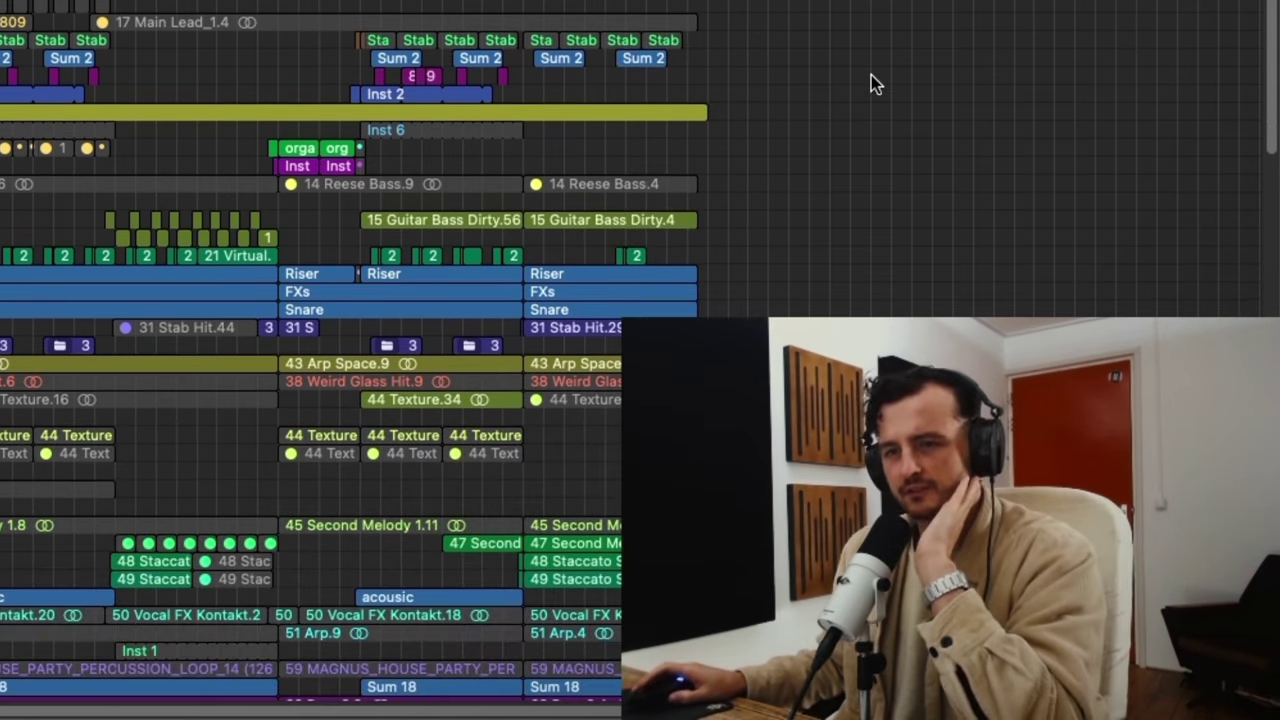
scroll(871, 75, down, 2)
scroll(871, 75, down, 4)
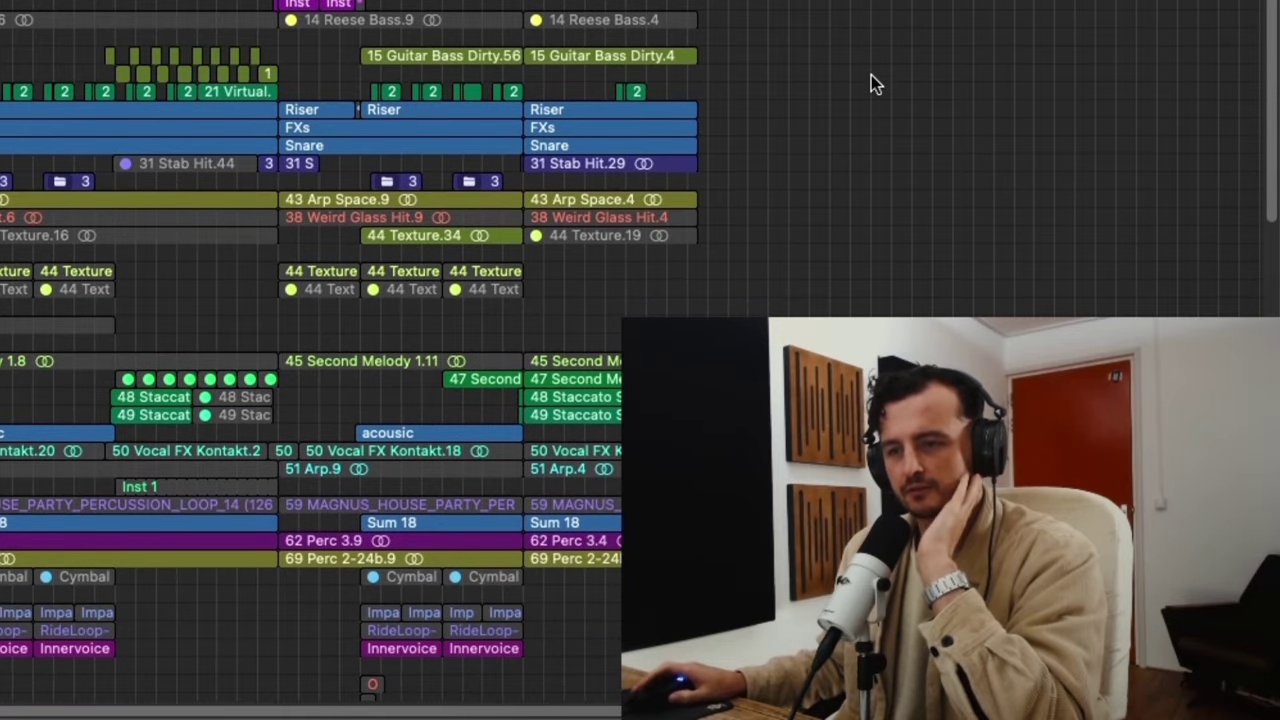
scroll(871, 75, down, 4)
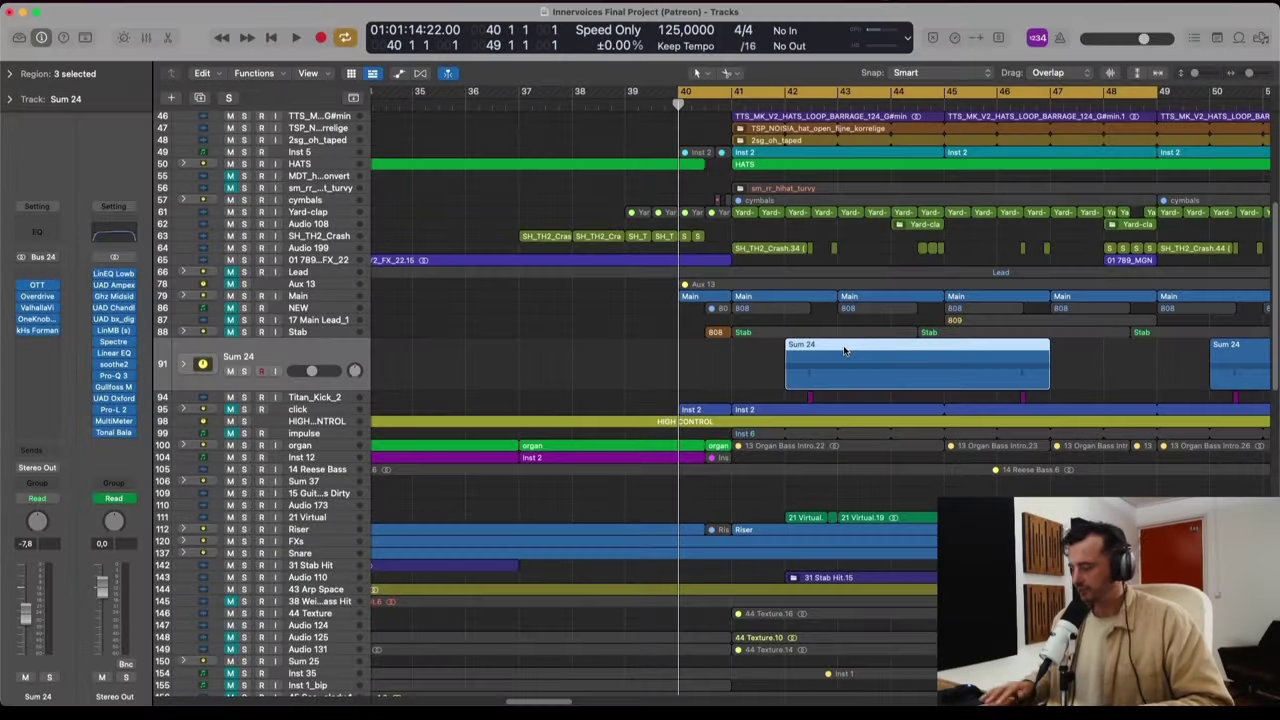
key(super+Down)
key(super+Down)
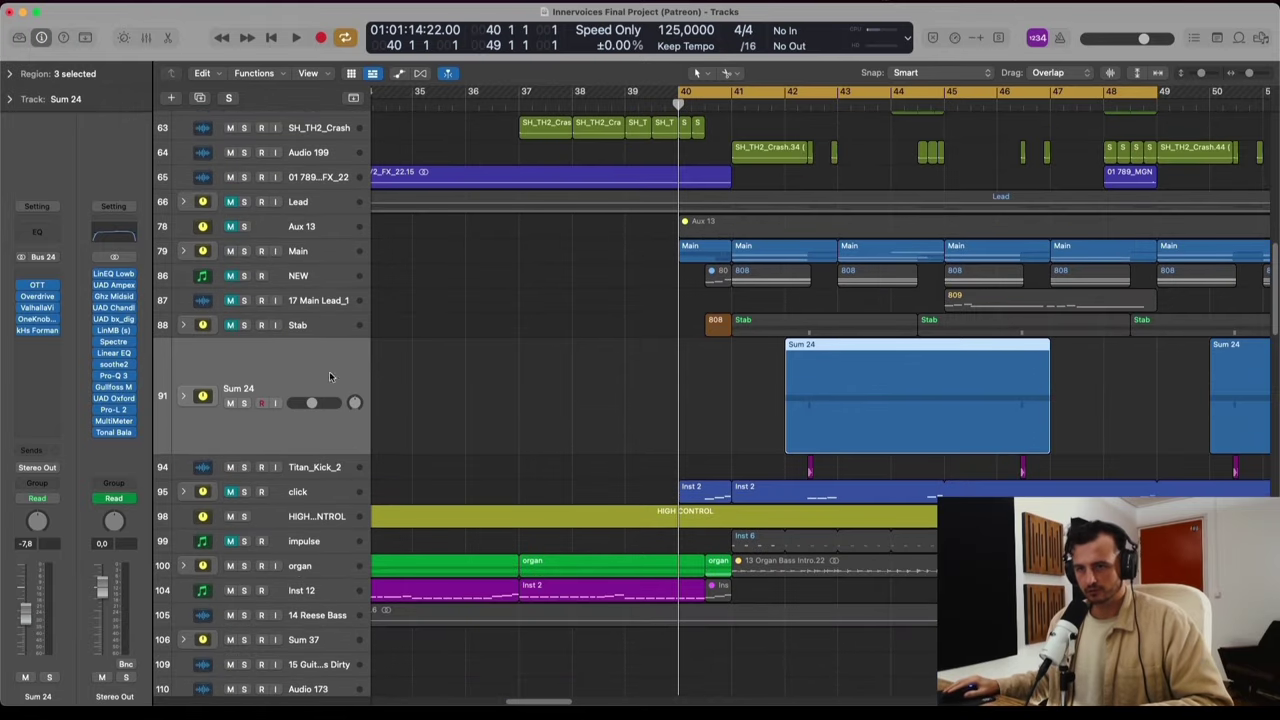
click(244, 403)
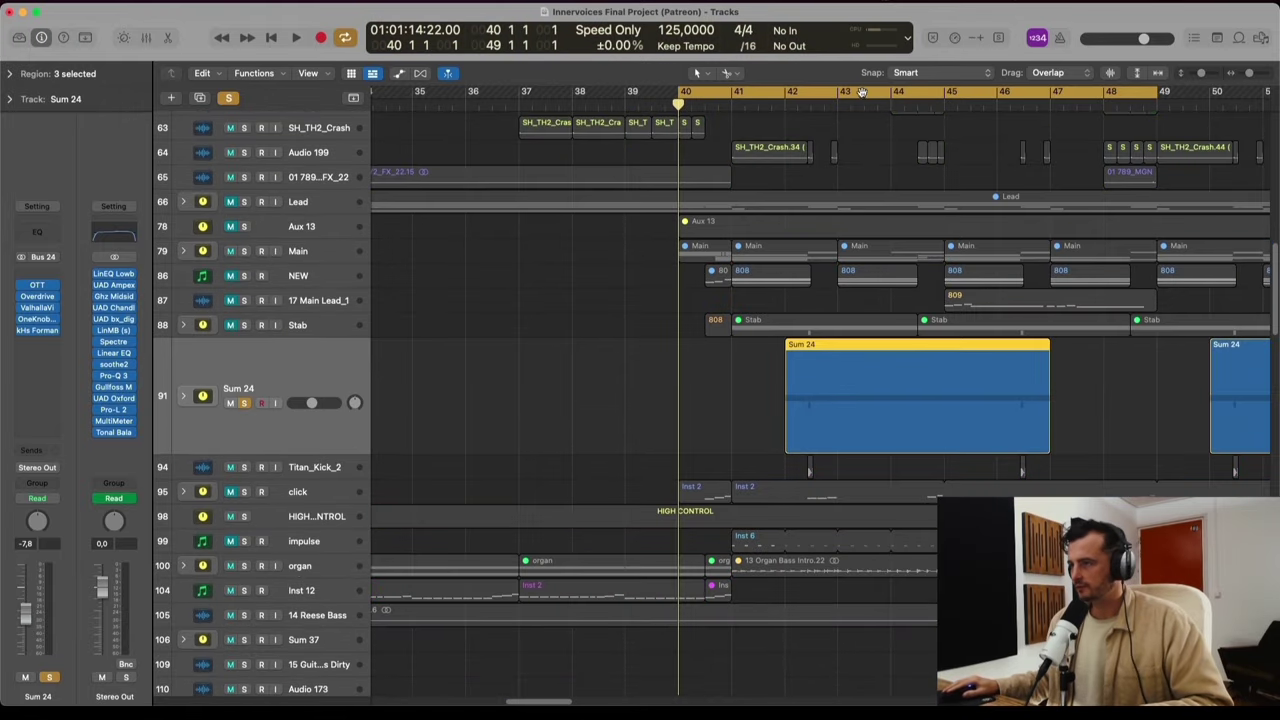
click(184, 396)
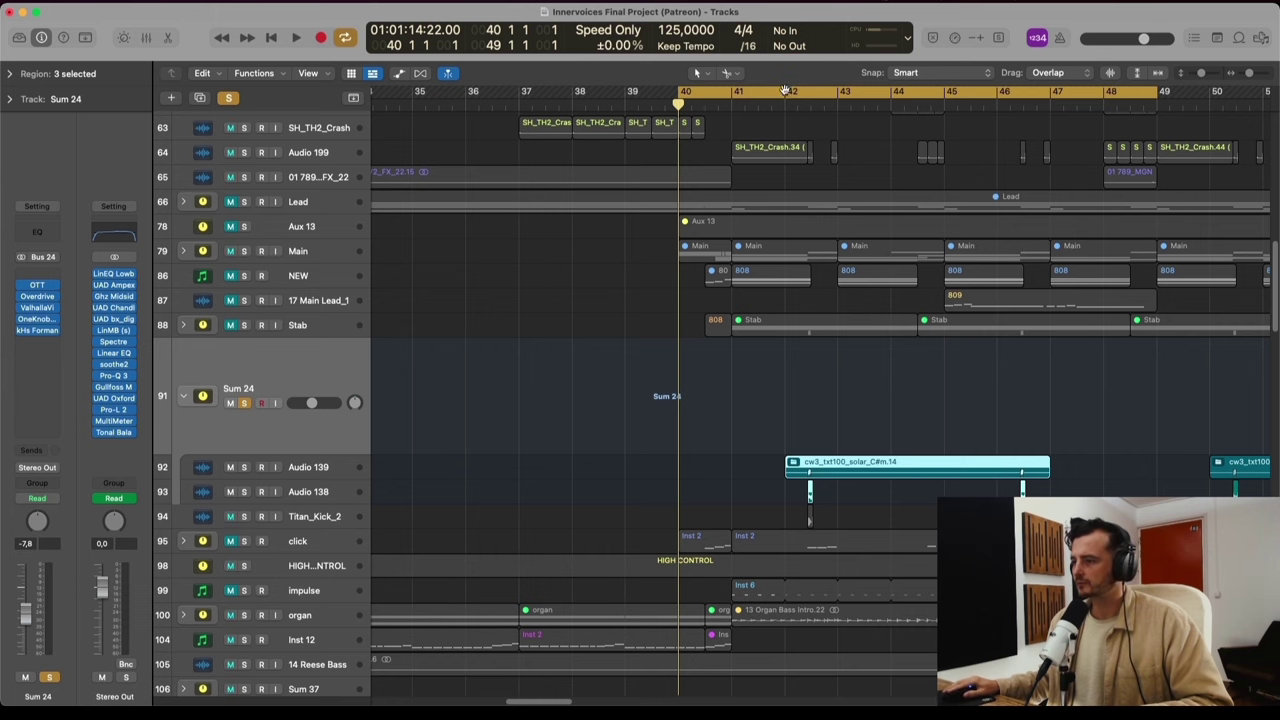
Loop bars 42–47, play them, and delete the cw3_txt100 region on Audio 138
drag(790, 103, 1040, 107)
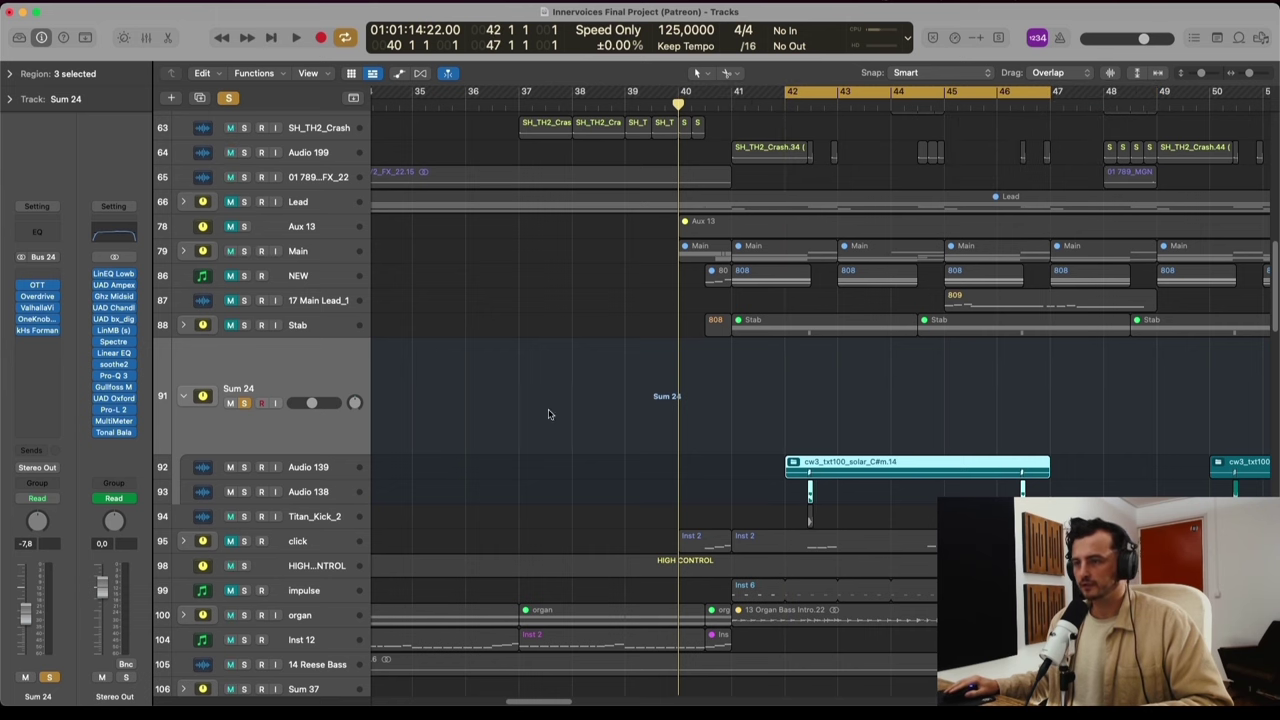
key(space)
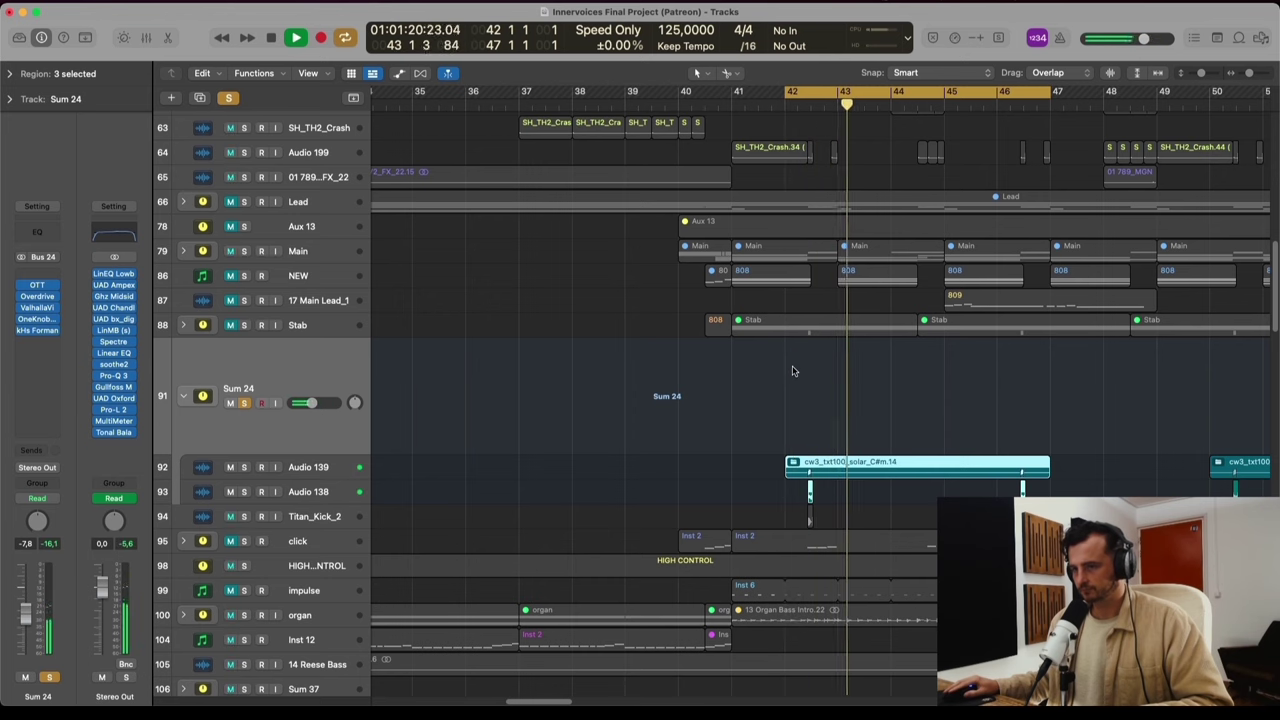
key(space)
click(336, 492)
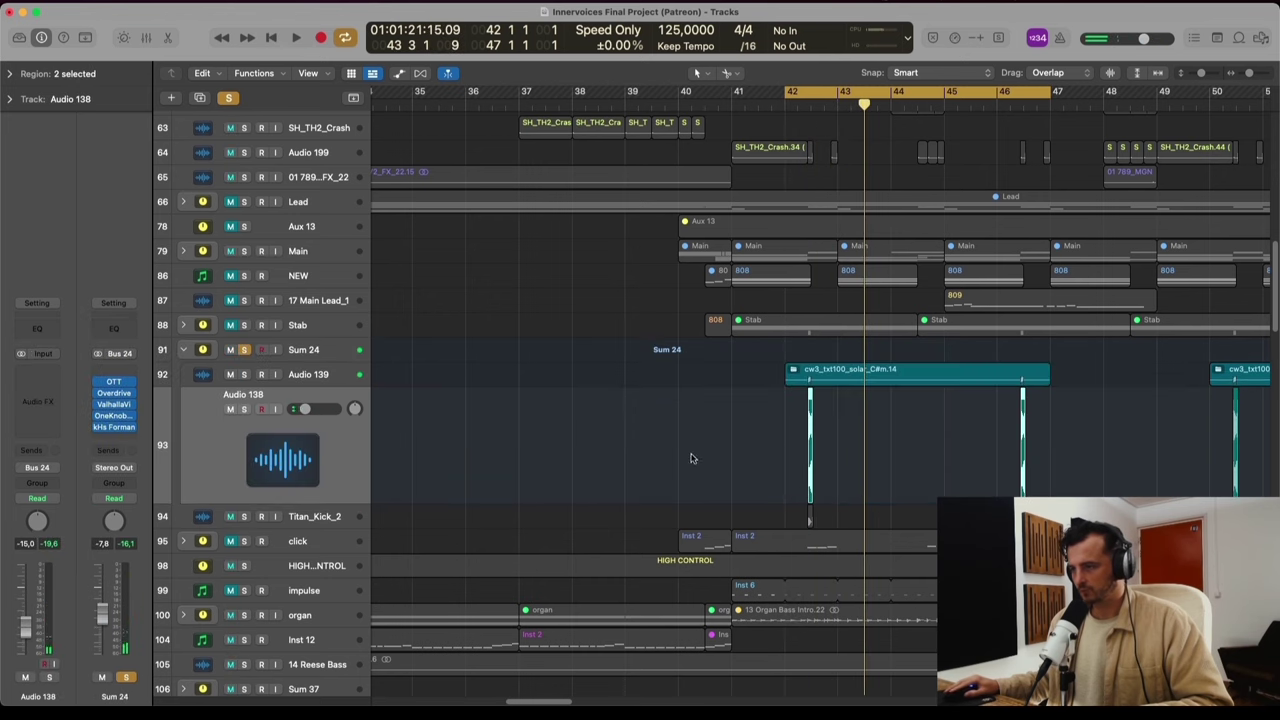
click(805, 372)
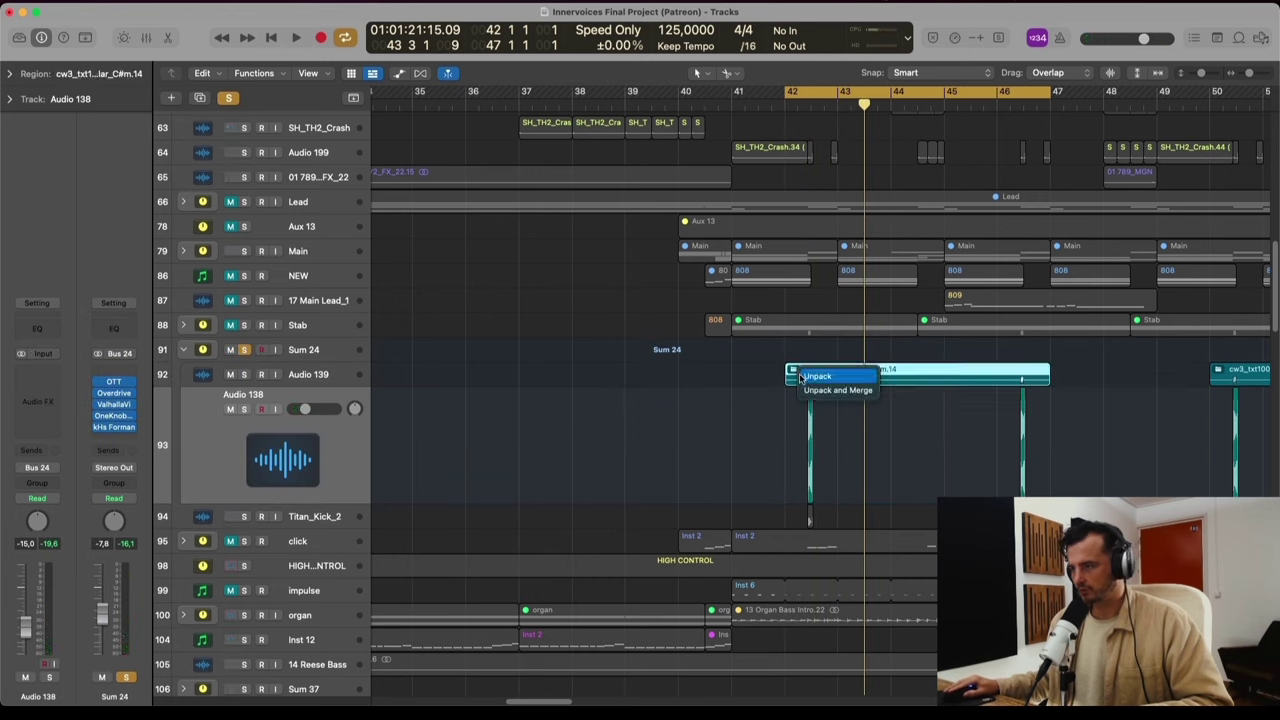
key(Delete)
Solo Audio 139 and play the looped bars to hear it alone
click(312, 384)
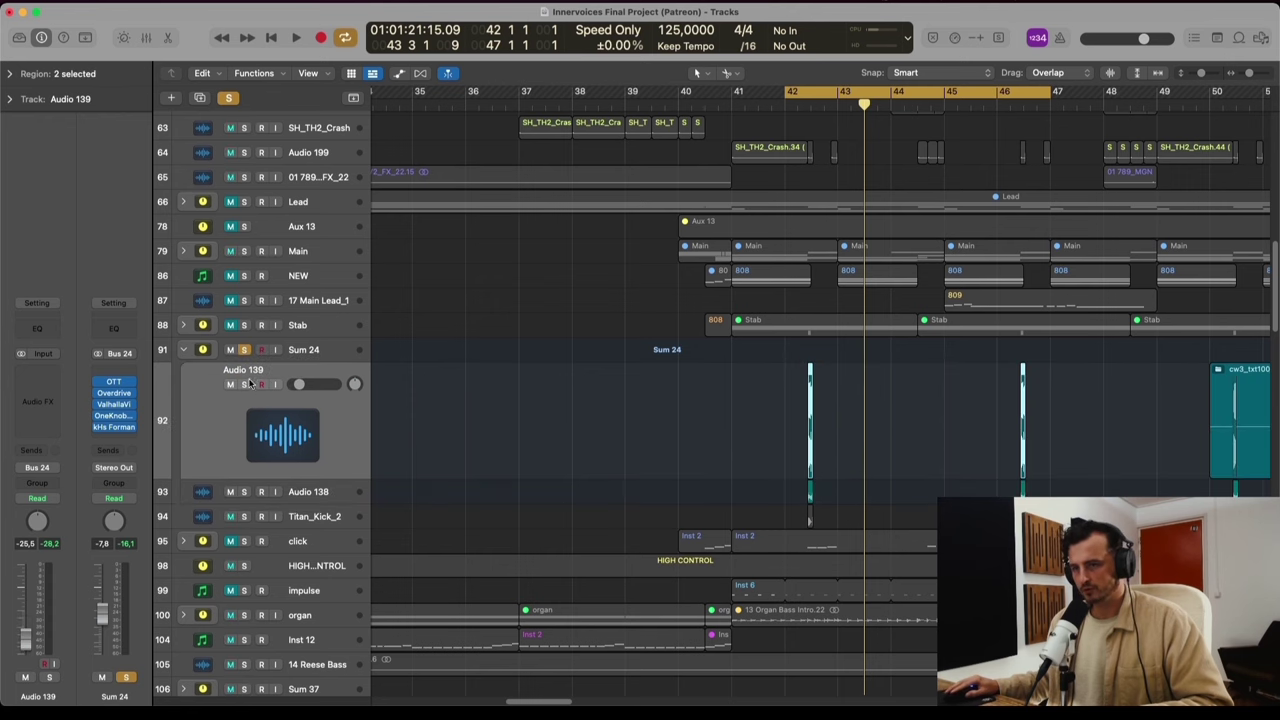
click(244, 384)
key(space)
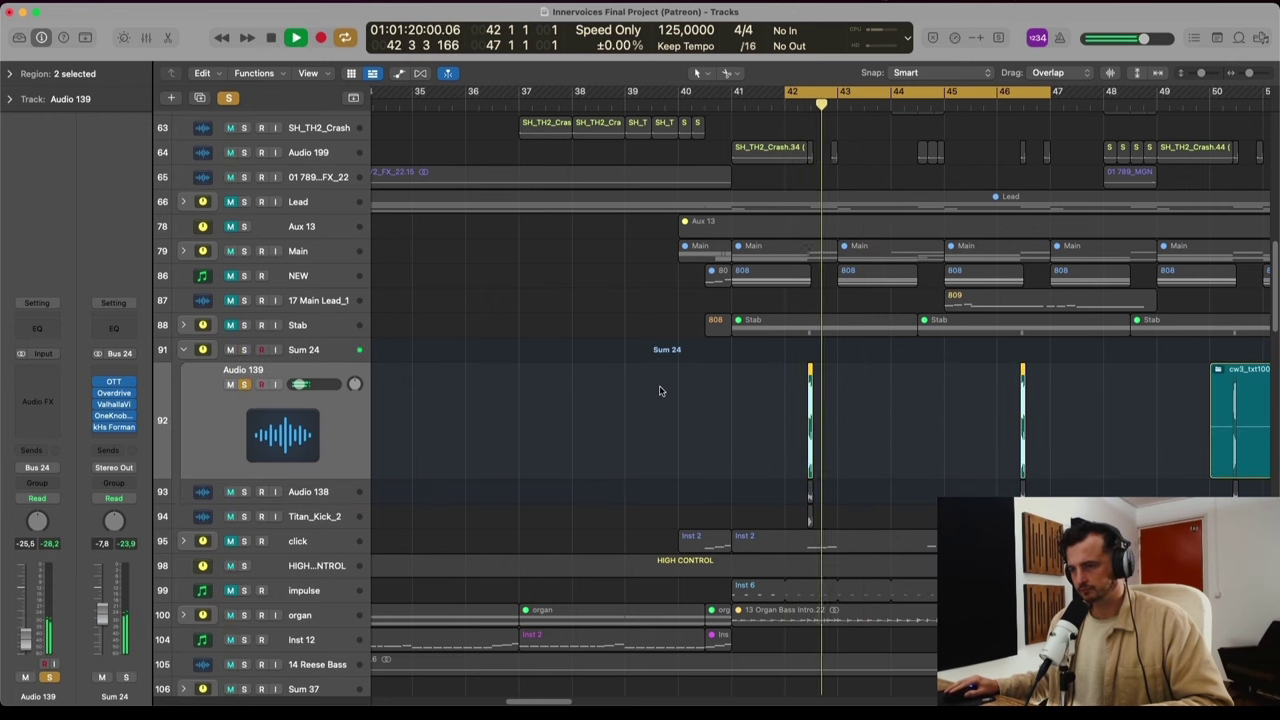
key(space)
Solo Audio 138 instead of Audio 139 and play the loop to hear it alone
click(321, 493)
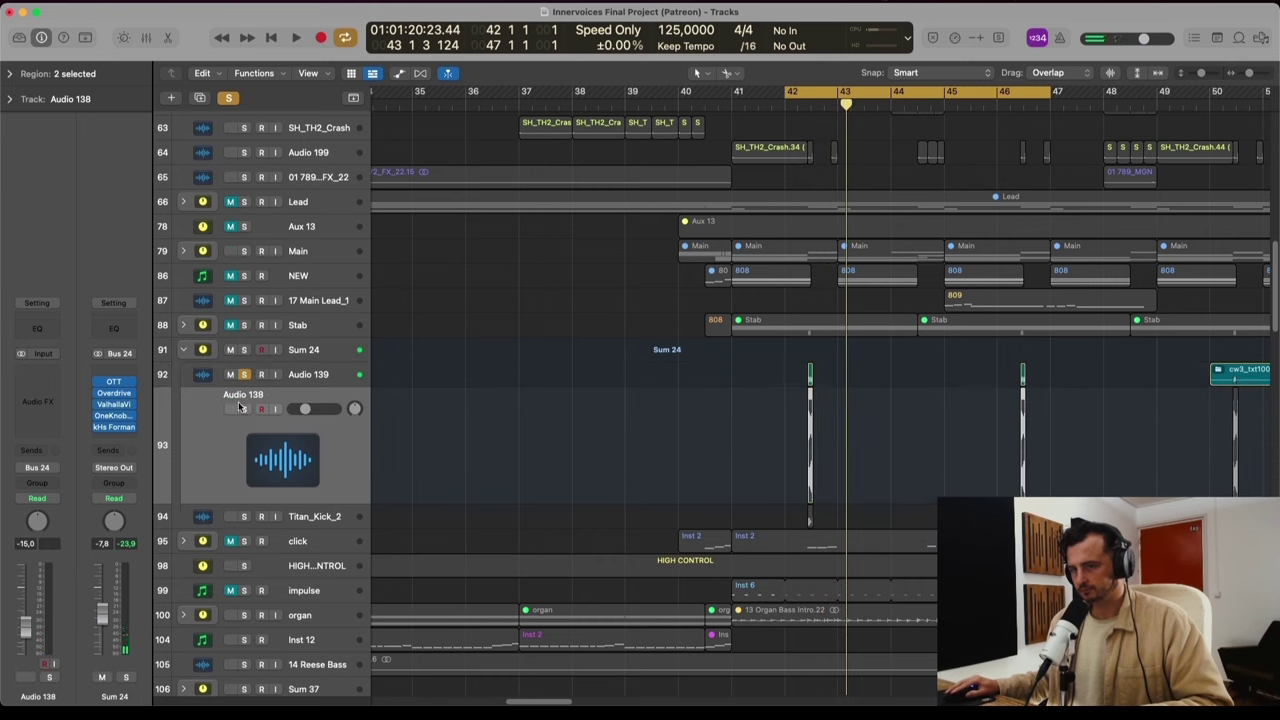
click(244, 408)
click(244, 374)
key(space)
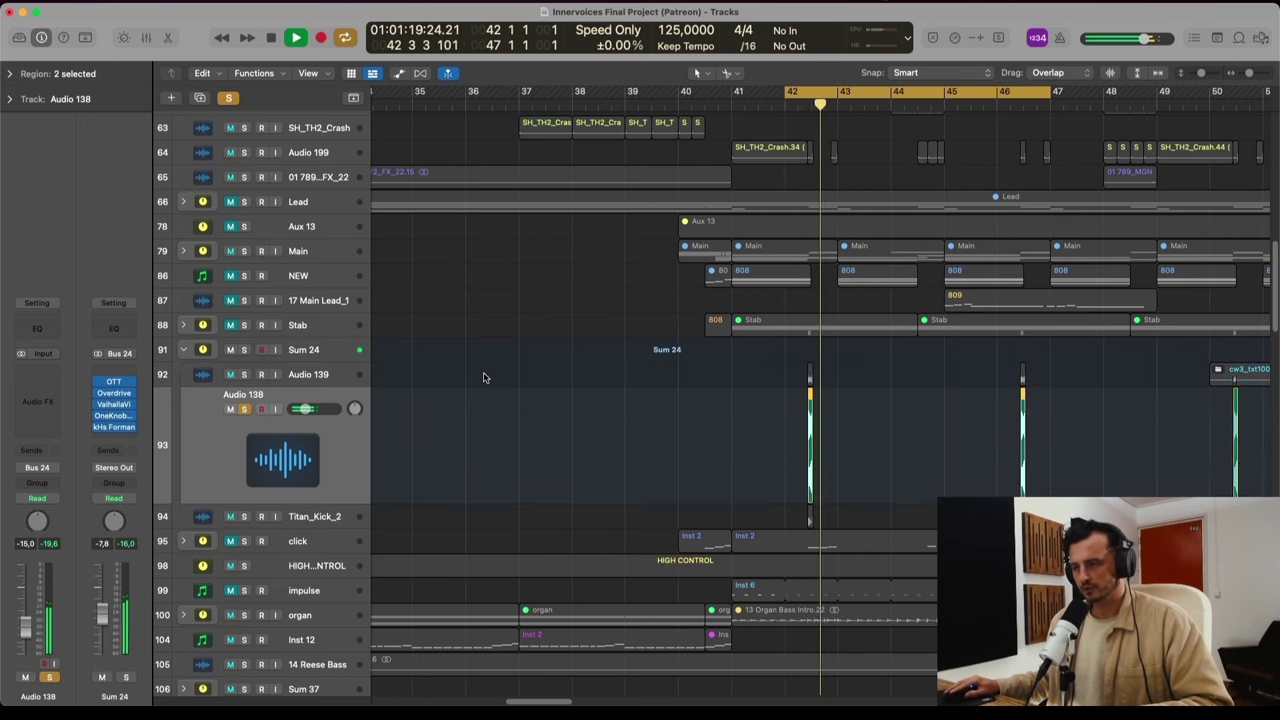
click(811, 494)
key(space)
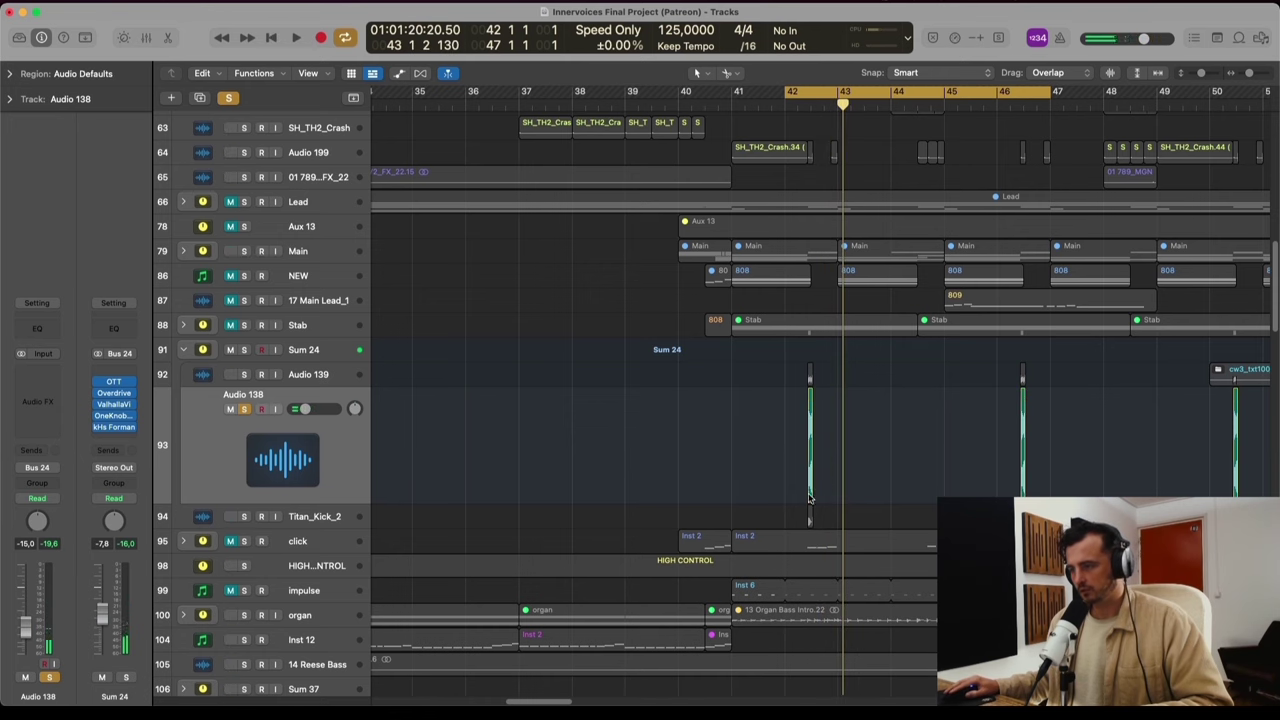
scroll(860, 450, up, 6)
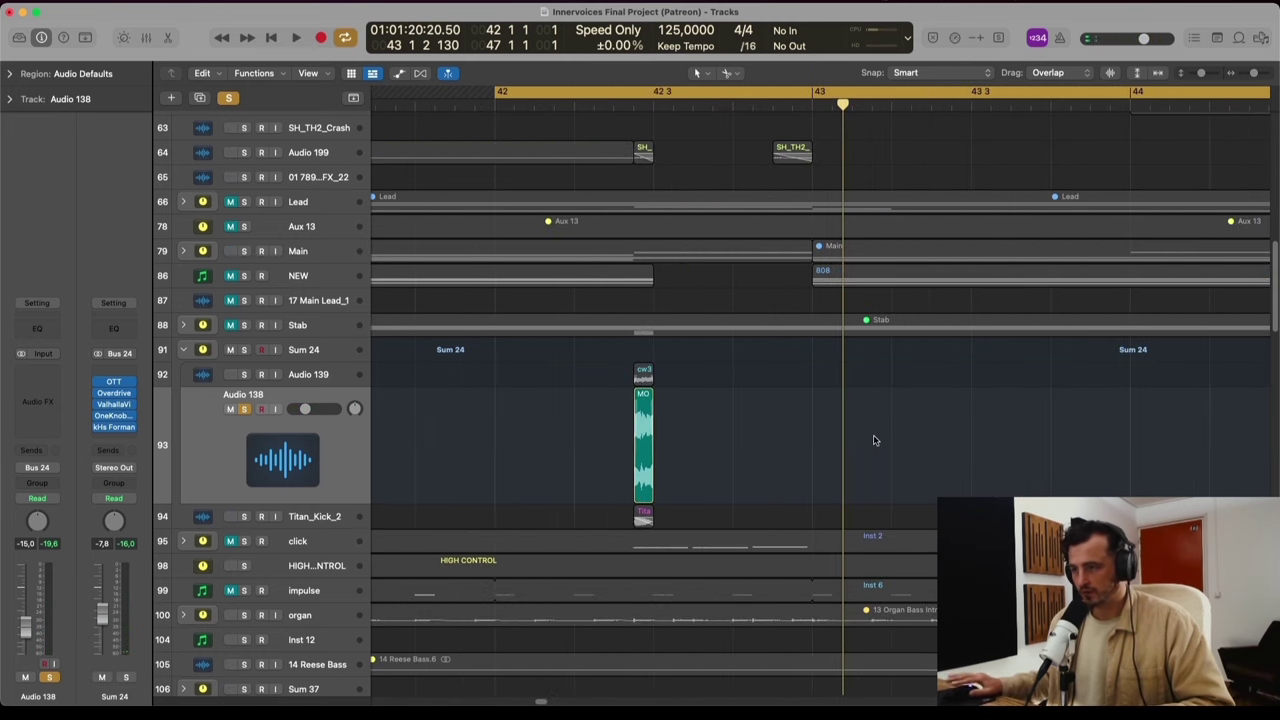
Lengthen the ambience region at both ends, audition it, then undo the start extension
drag(651, 490, 1181, 460)
drag(643, 500, 408, 497)
key(space)
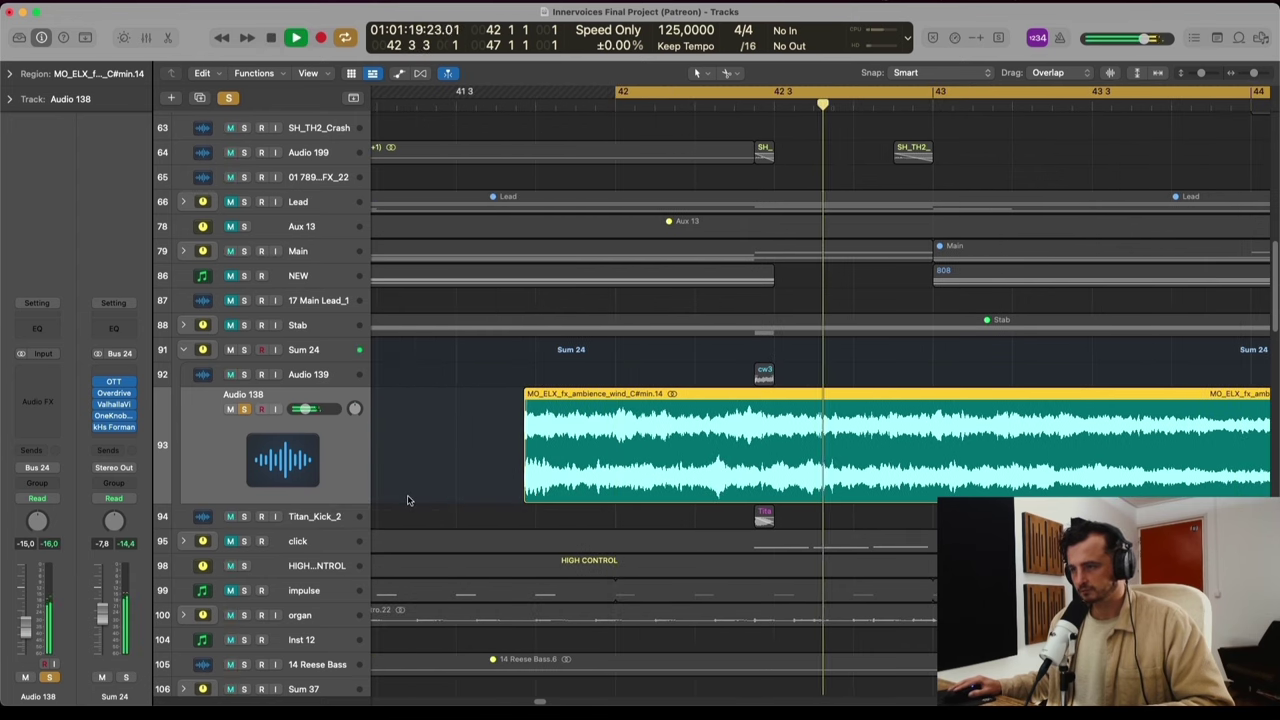
key(space)
key(super+z)
key(super+z)
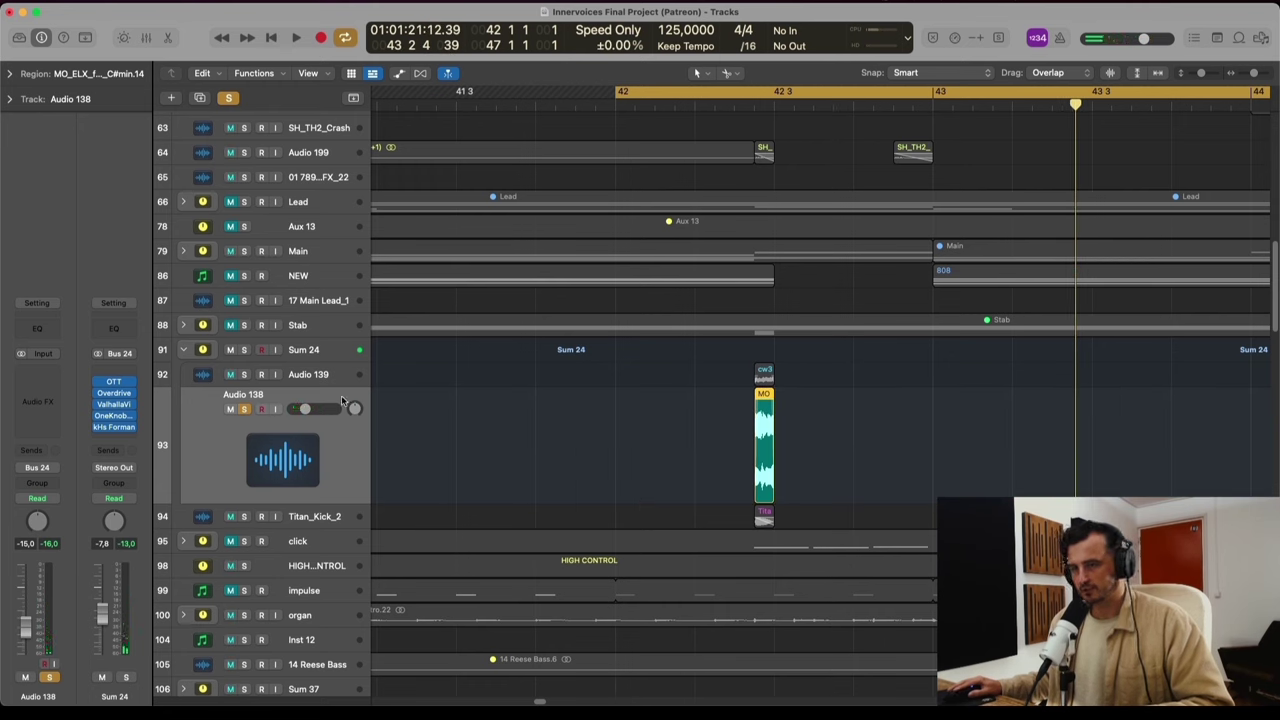
key(space)
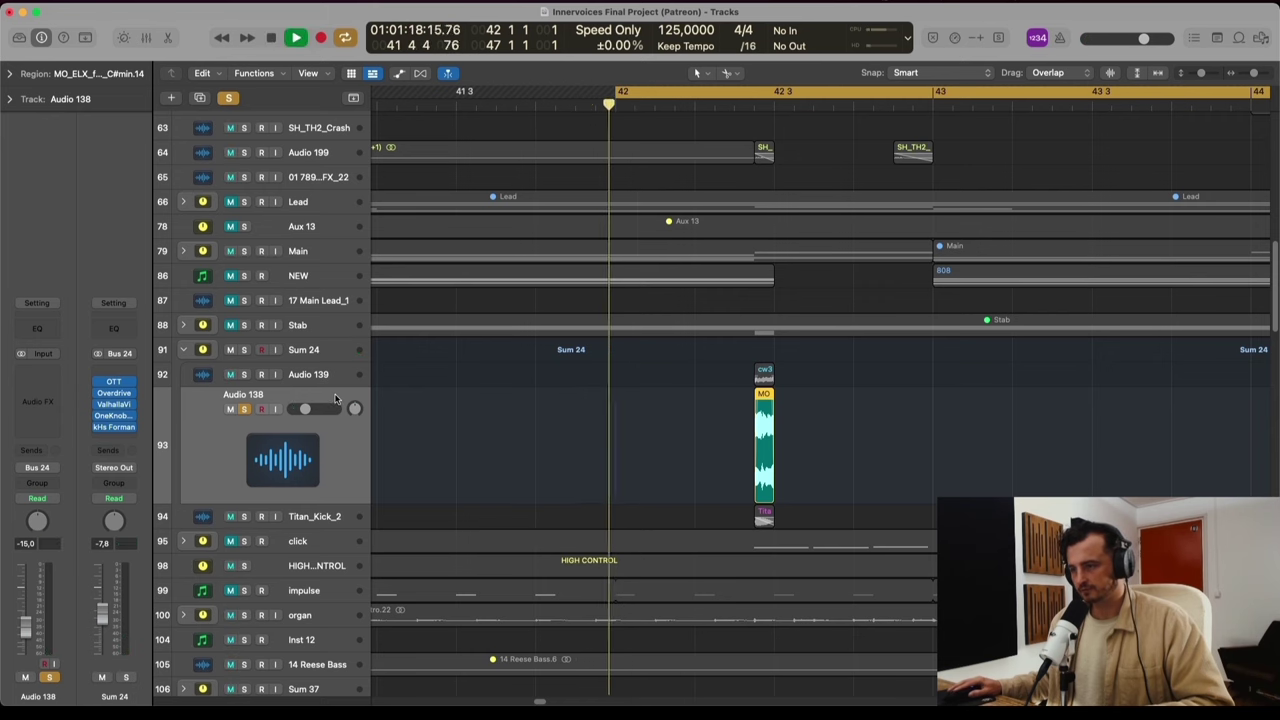
key(space)
Solo Audio 139 and restore its short cw3 region to full length
click(318, 380)
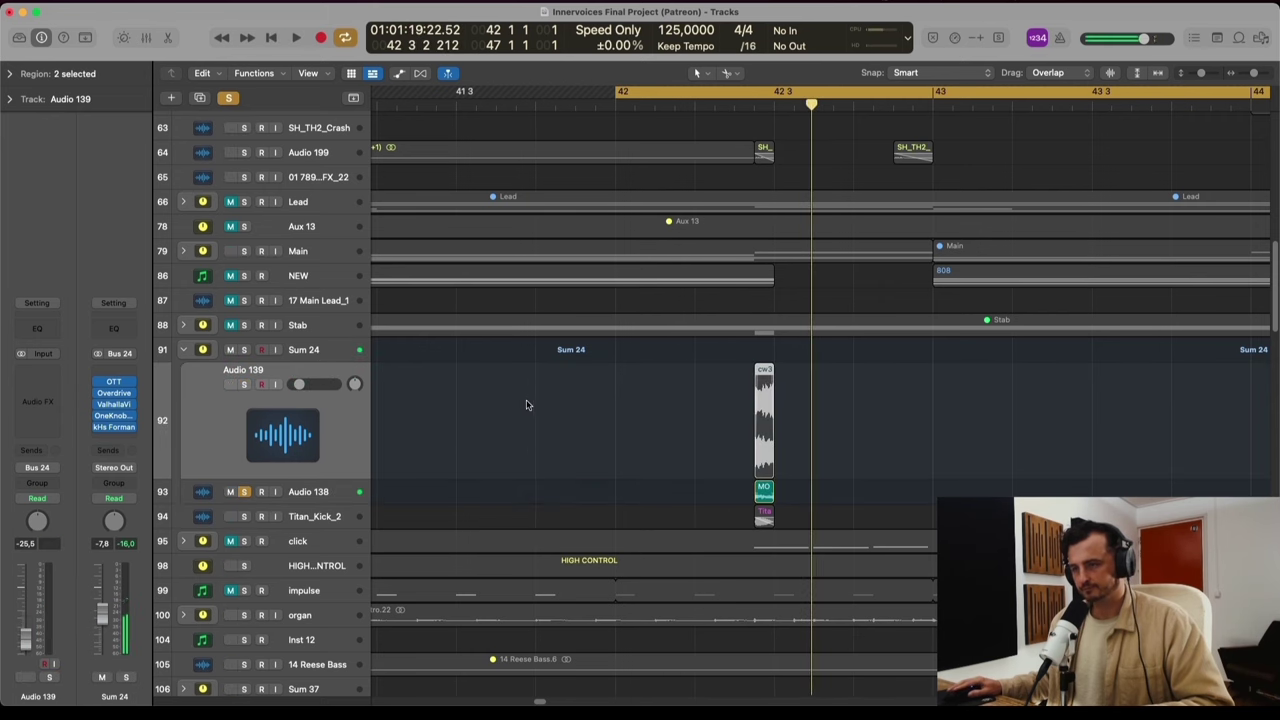
click(244, 492)
click(244, 384)
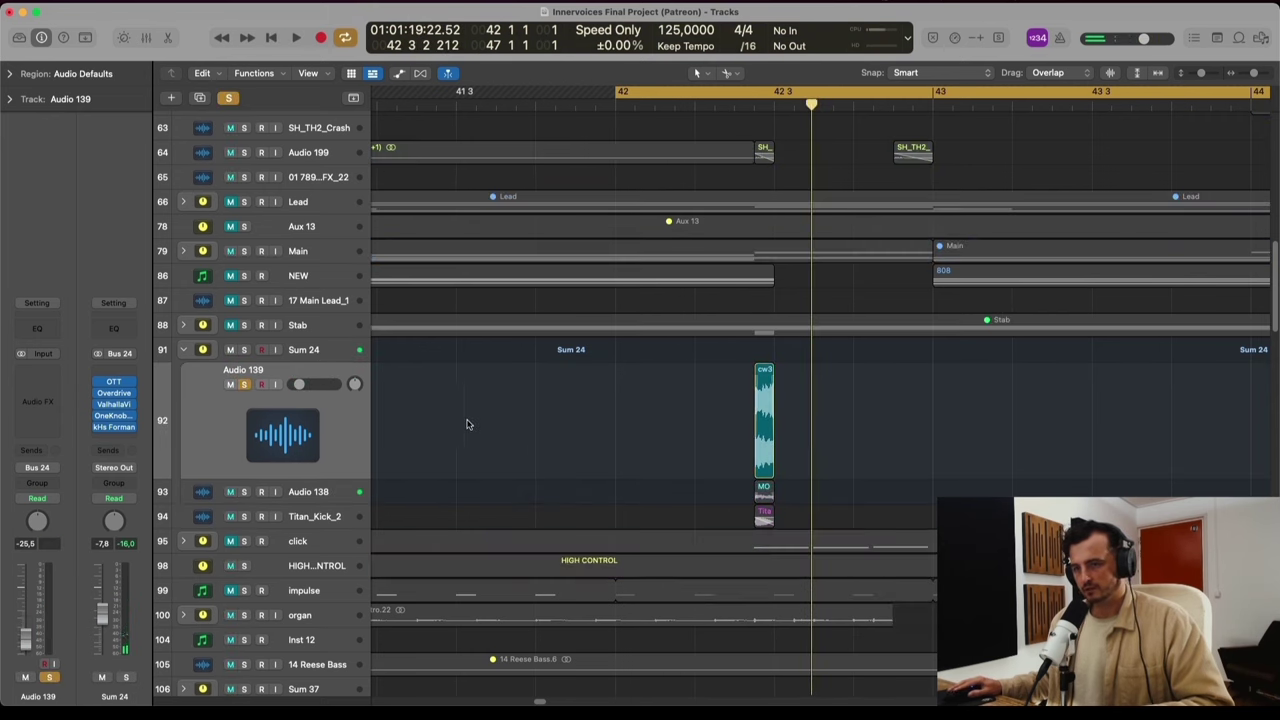
drag(664, 446, 900, 432)
key(super+z)
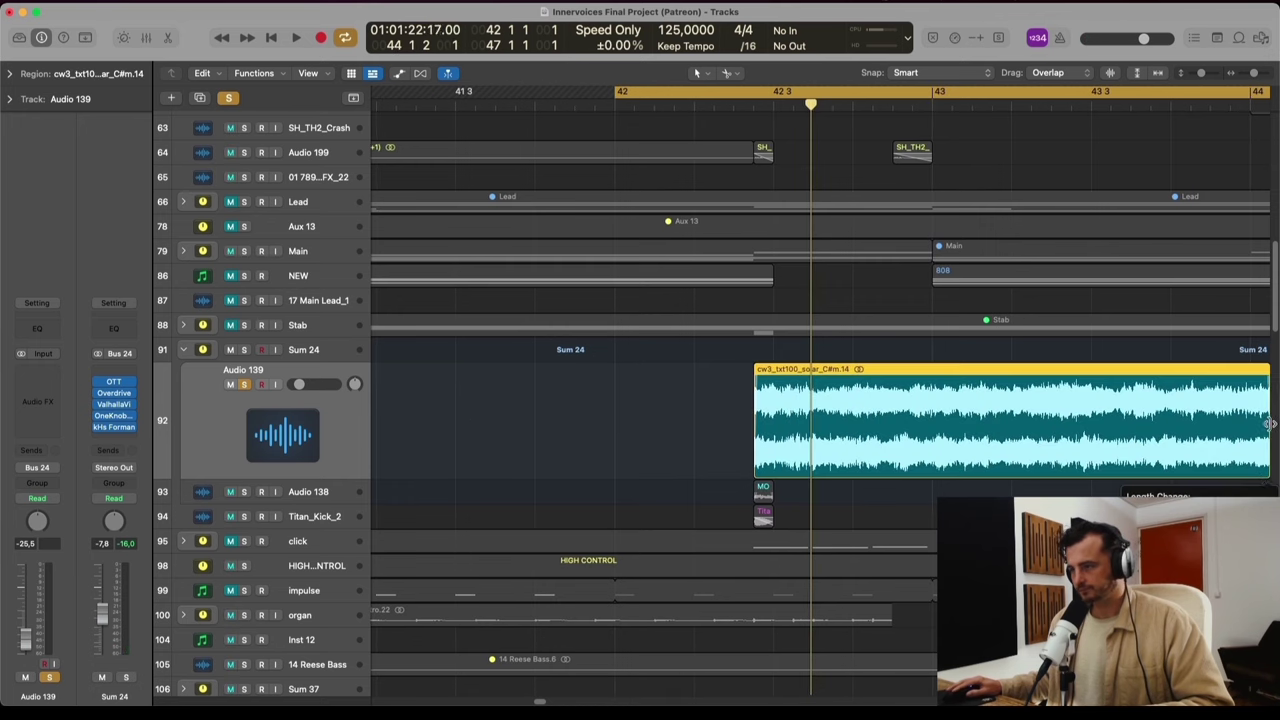
Audition the cw3 region extended to bar 41 3, then undo back to the short hit
drag(757, 473, 514, 456)
key(space)
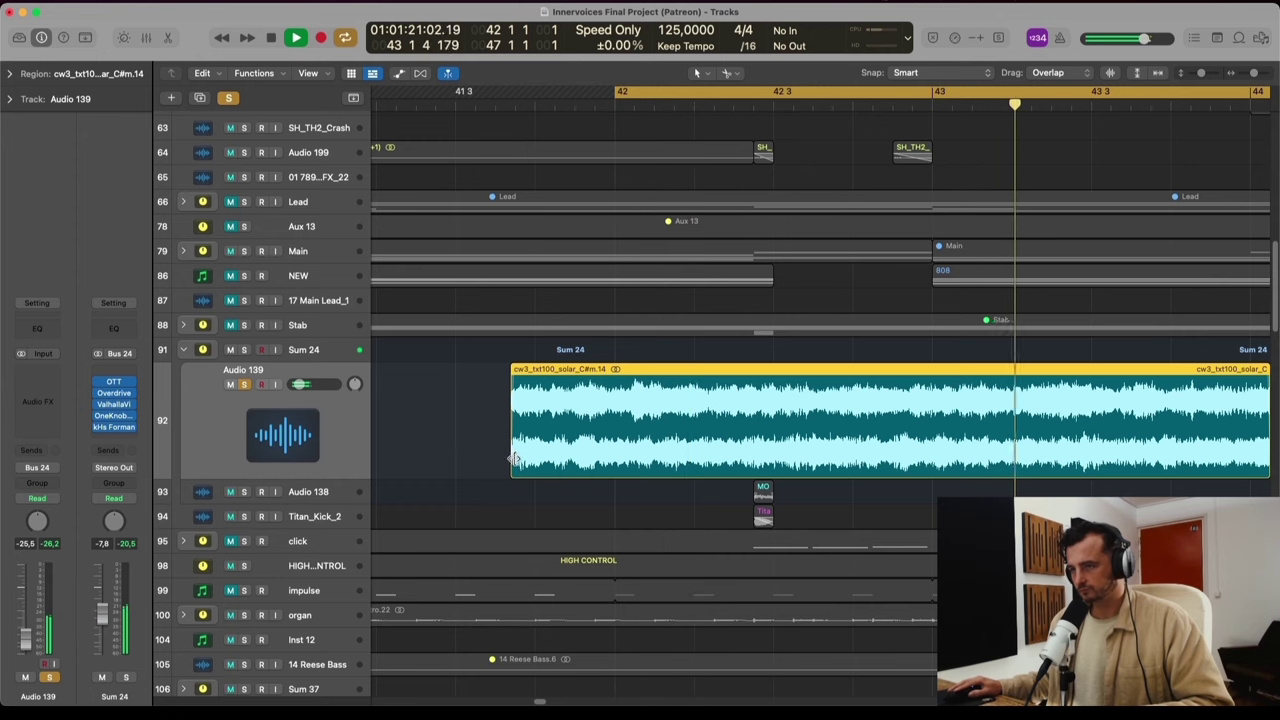
key(space)
key(super+z)
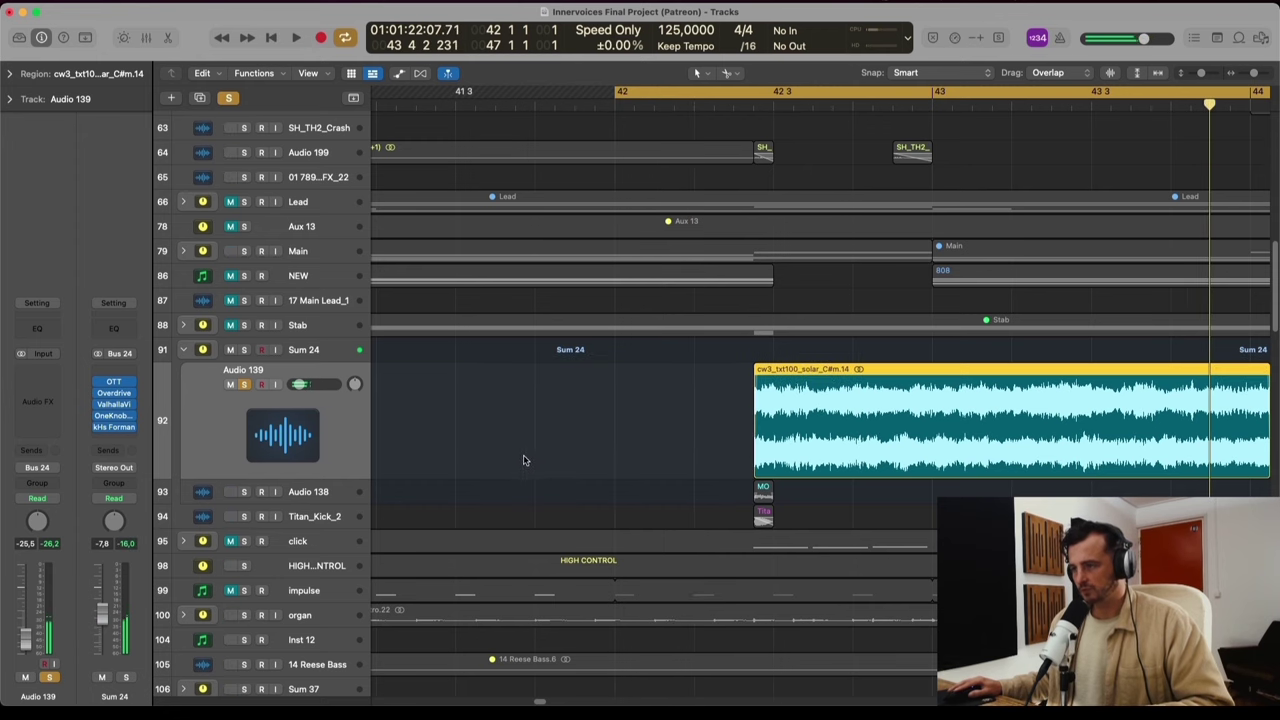
key(super+z)
key(space)
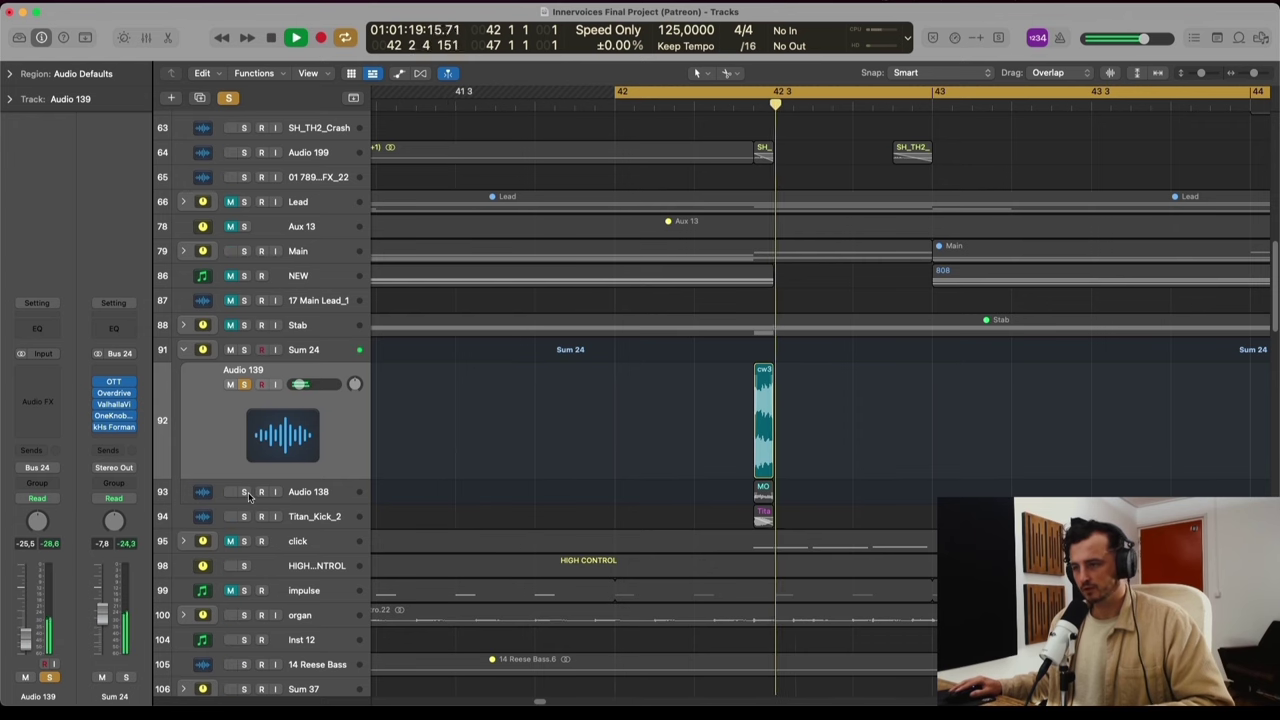
key(space)
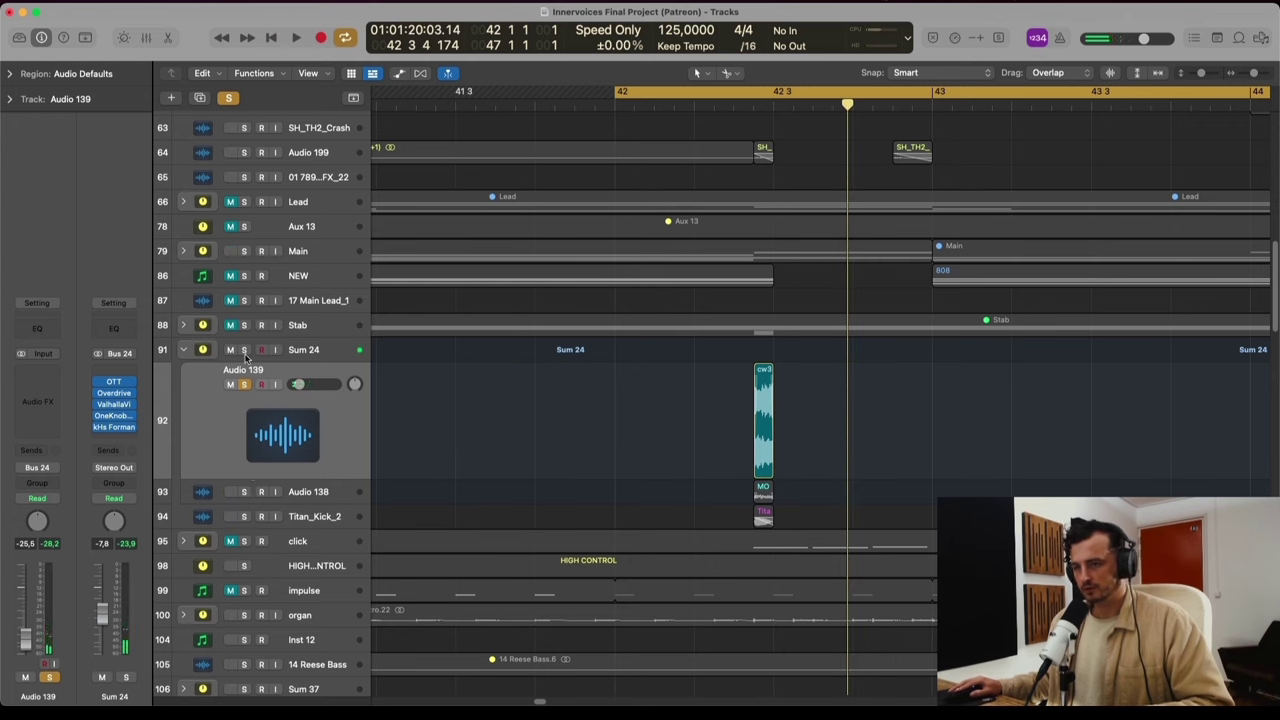
Solo the Sum 24 group and play the section to hear it alone
click(244, 351)
key(space)
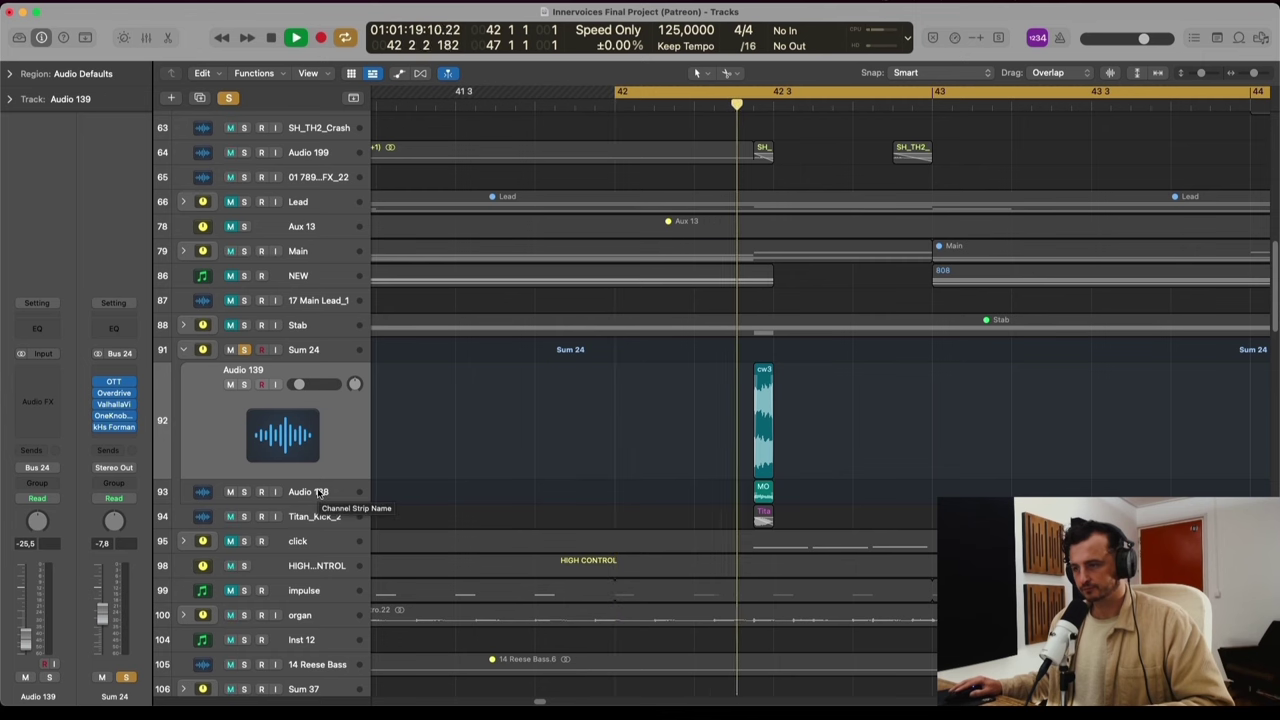
key(space)
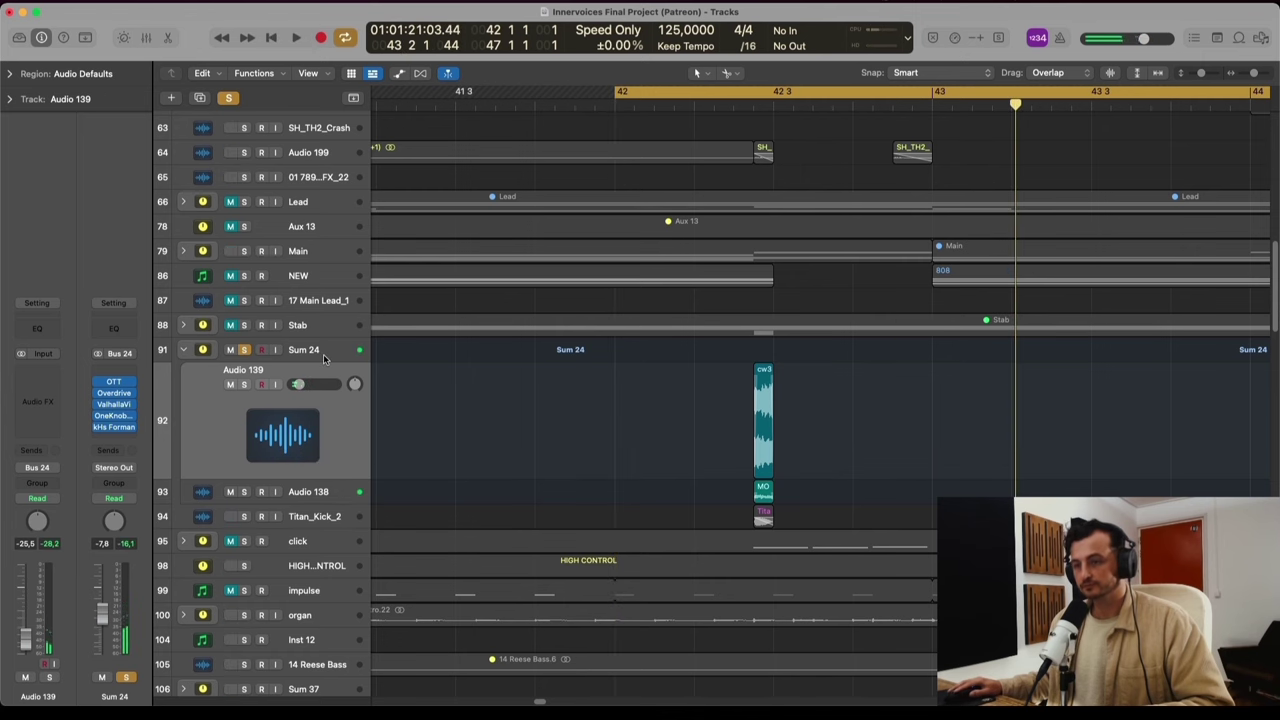
Play Titan_Kick_2 soloed alone, then together with Sum 24 soloed
click(338, 516)
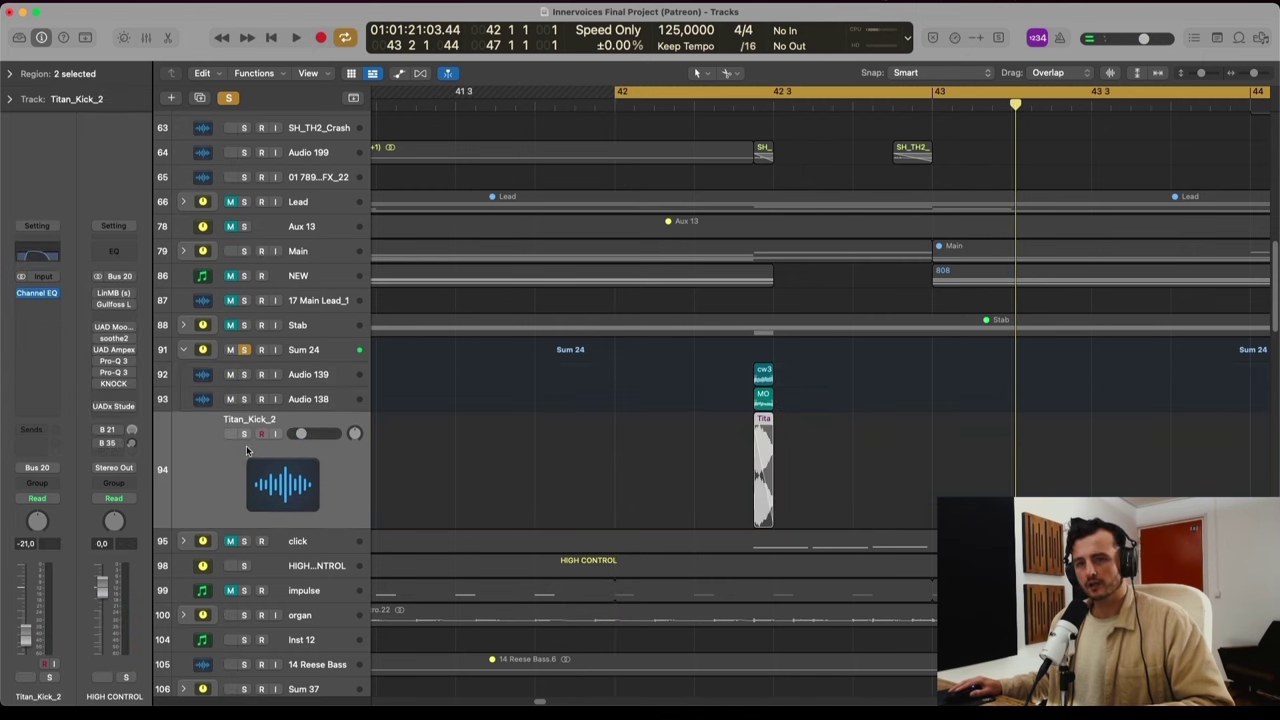
click(244, 435)
click(243, 350)
key(space)
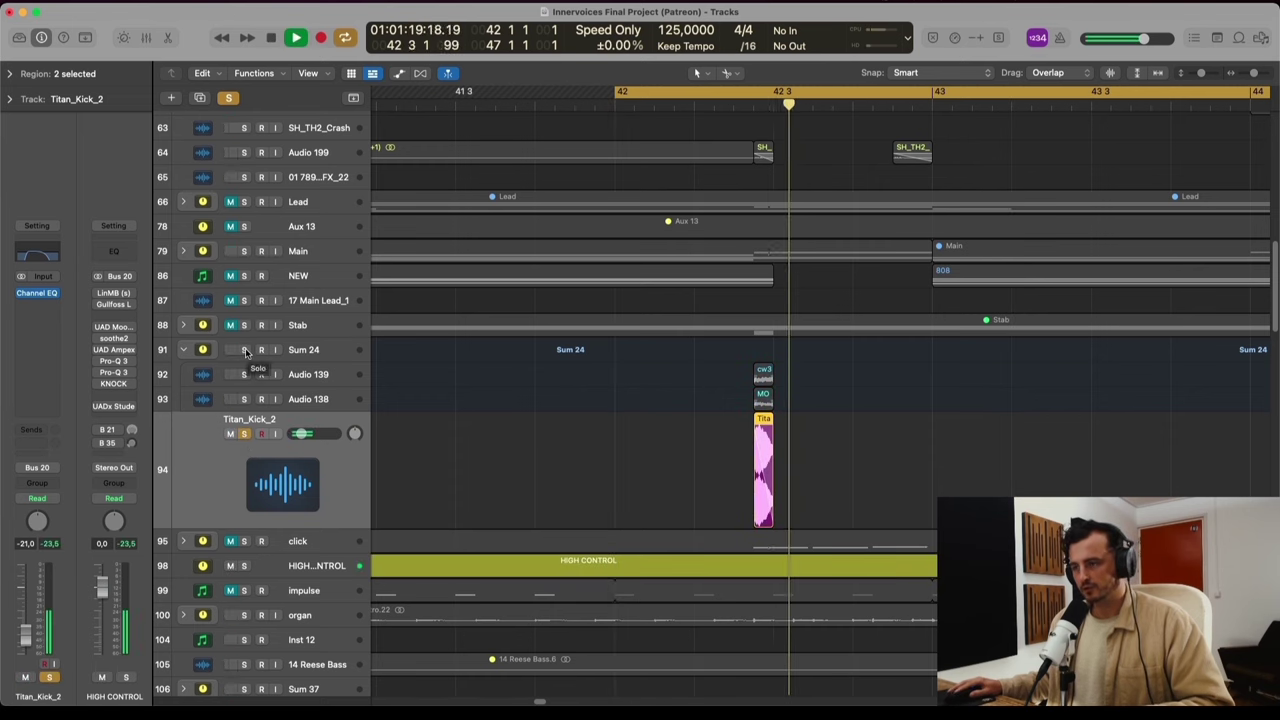
click(245, 352)
key(space)
key(space)
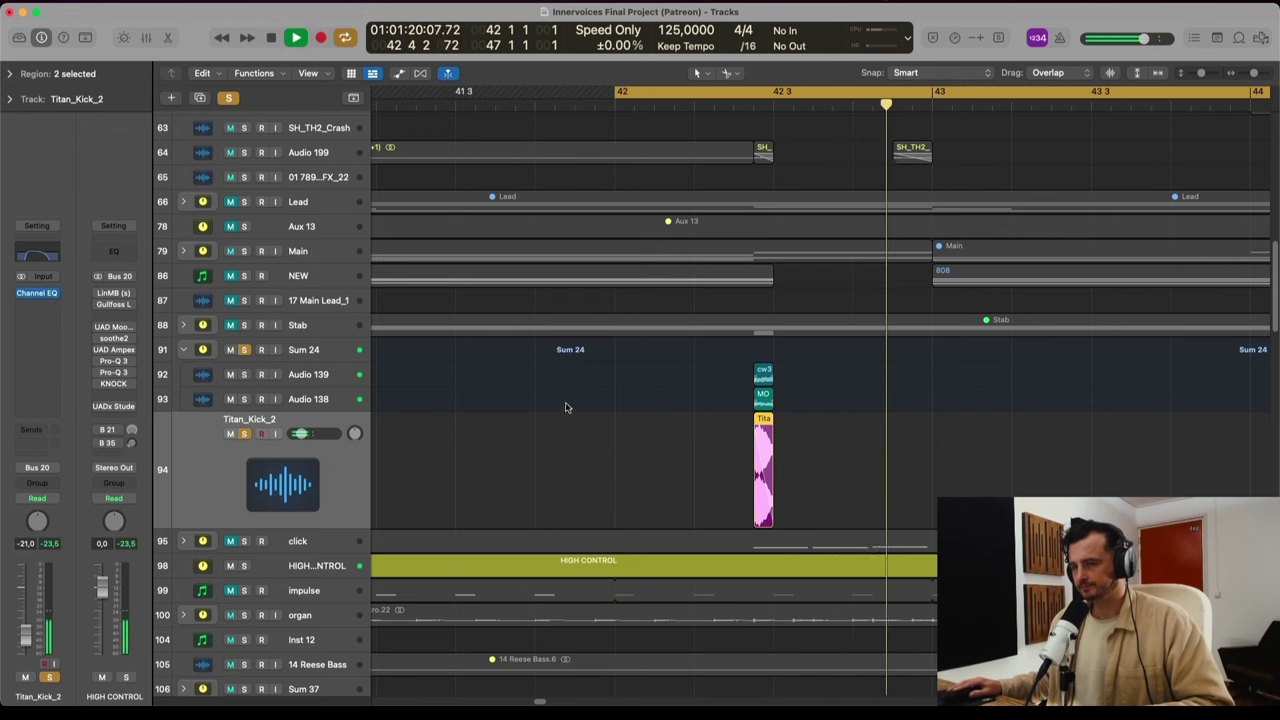
key(space)
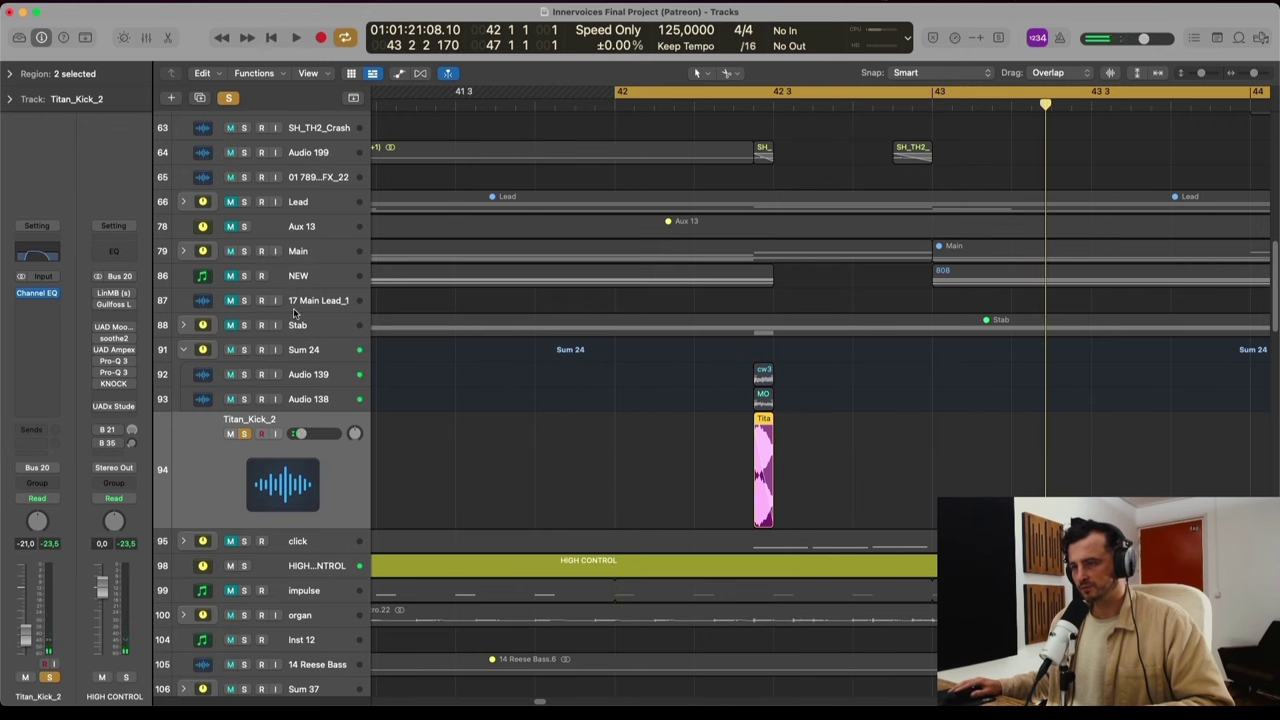
Clear all solos and zoom the arrangement out to show more bars and tracks
click(228, 97)
click(866, 443)
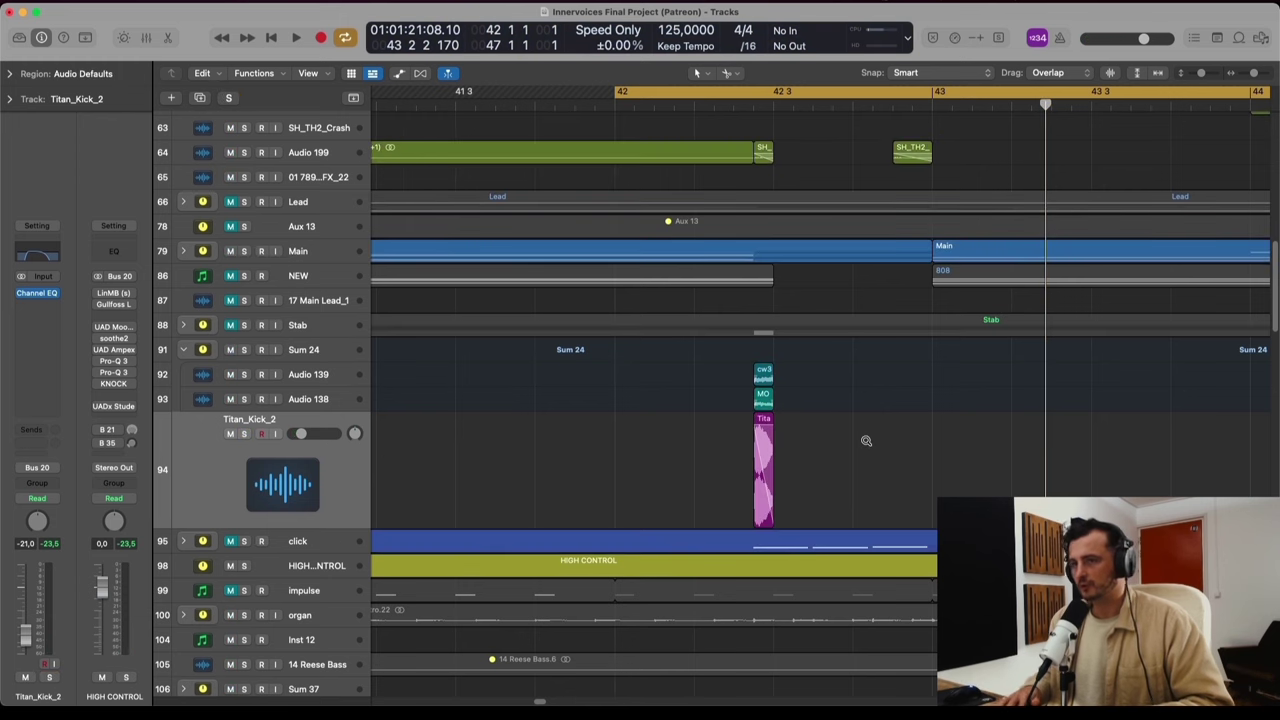
ctrl+alt+click(866, 441)
ctrl+alt+click(866, 441)
ctrl+alt+click(866, 441)
ctrl+alt+click(866, 441)
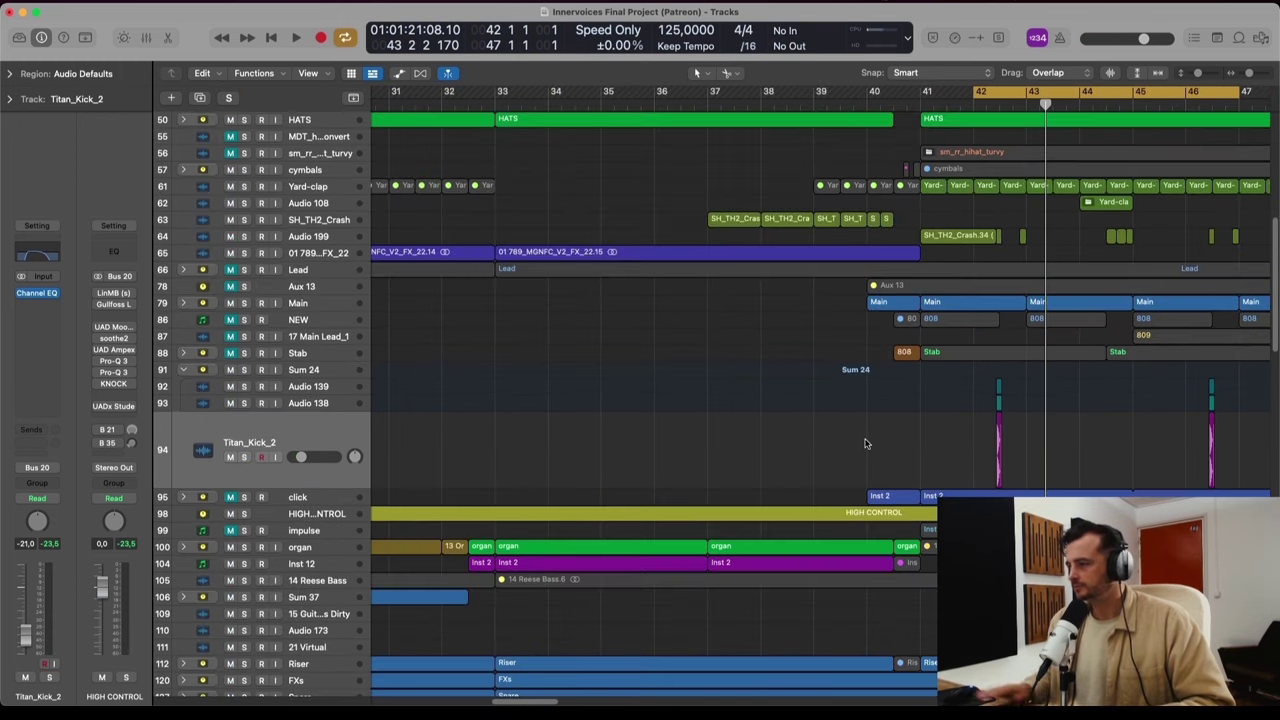
Select the HIGH CONTROL track and solo the bus
drag(567, 703, 582, 703)
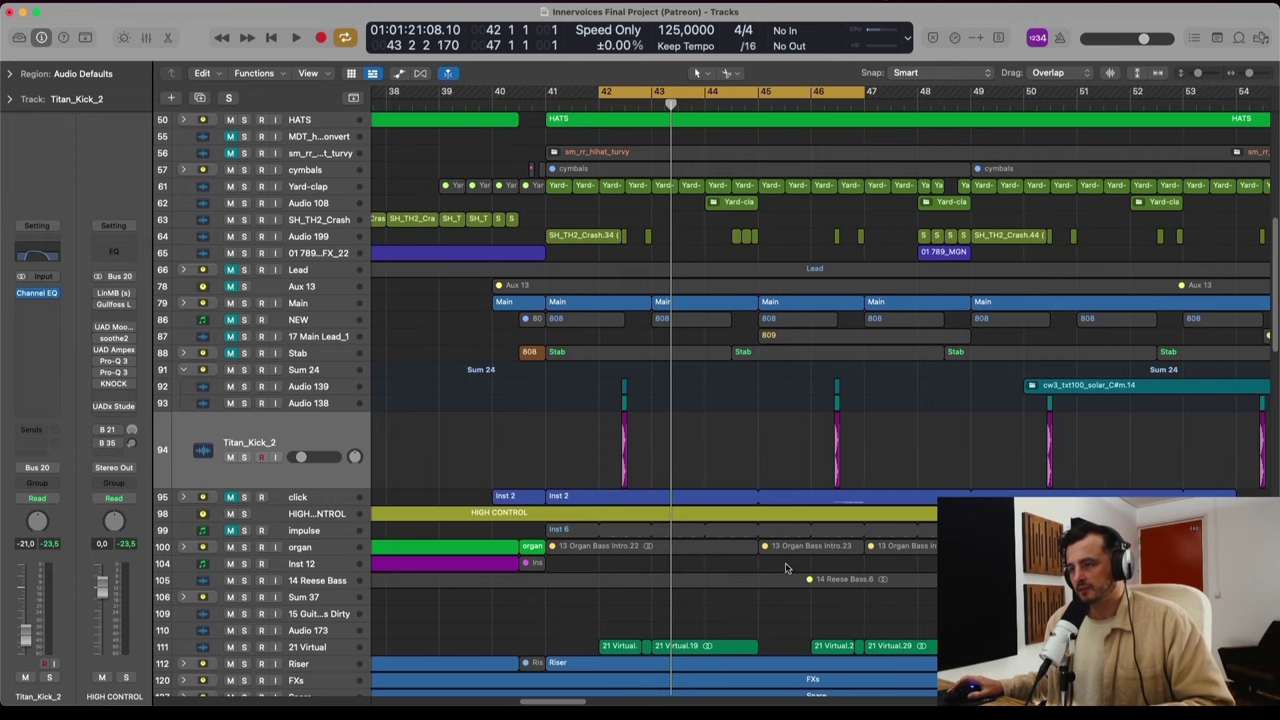
scroll(417, 498, down, 2)
click(338, 485)
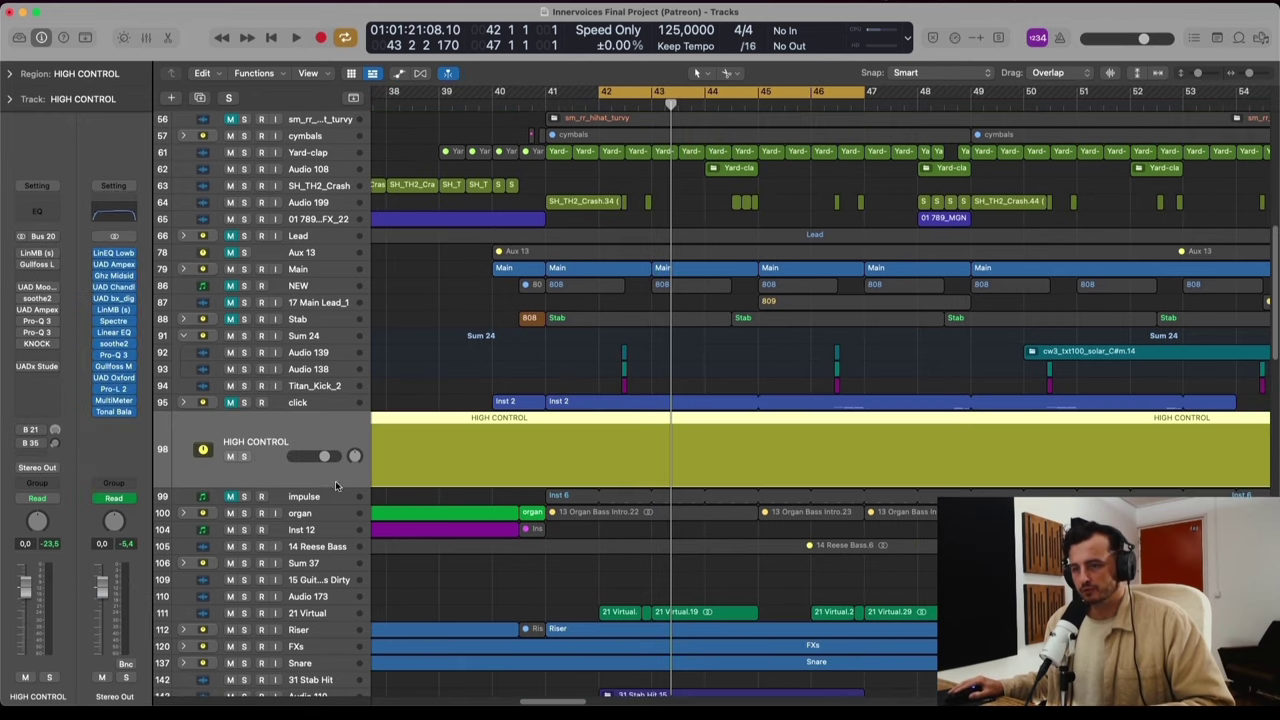
click(244, 457)
Set the cycle range to bars 41–45 and play the section through
scroll(456, 364, down, 6)
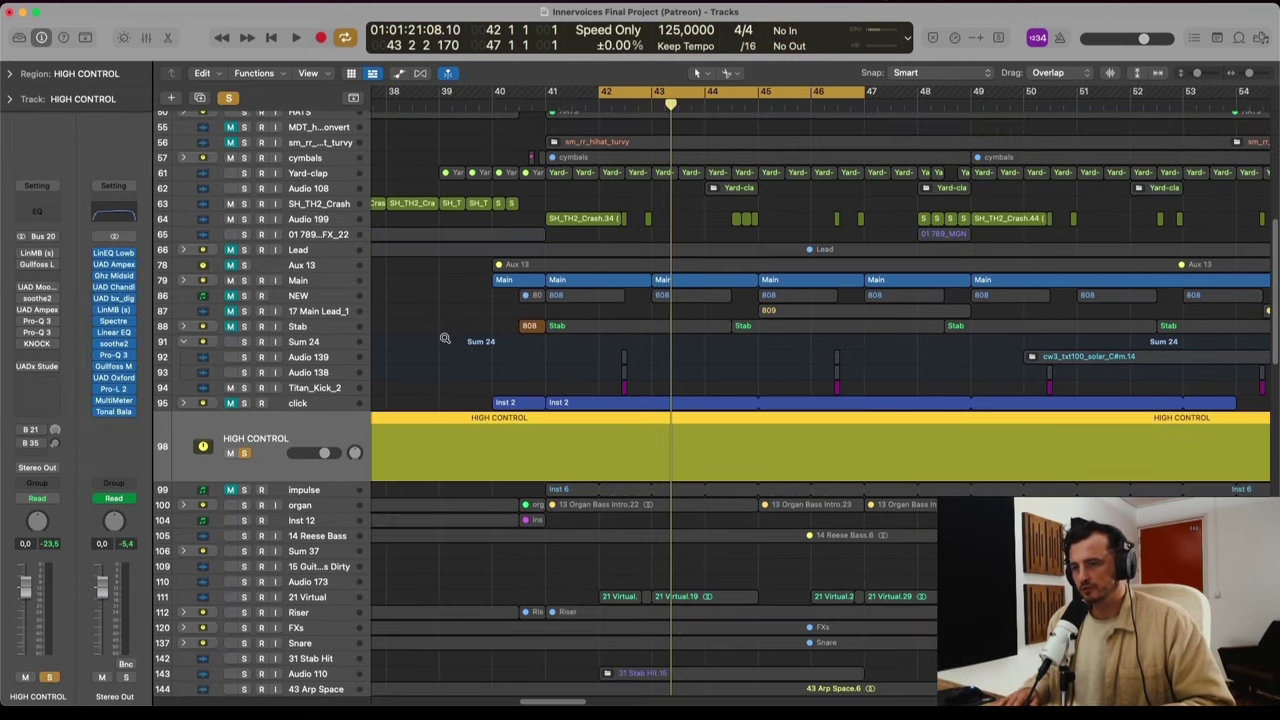
scroll(448, 340, up, 5)
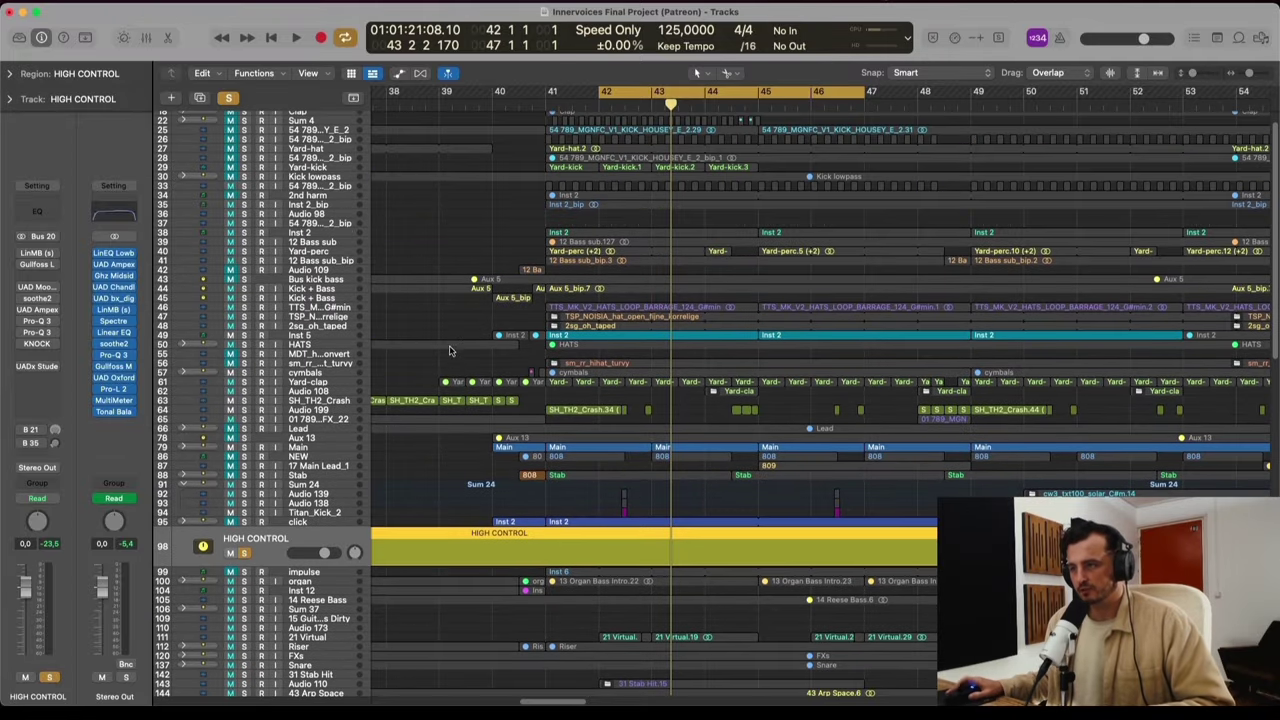
drag(552, 100, 743, 116)
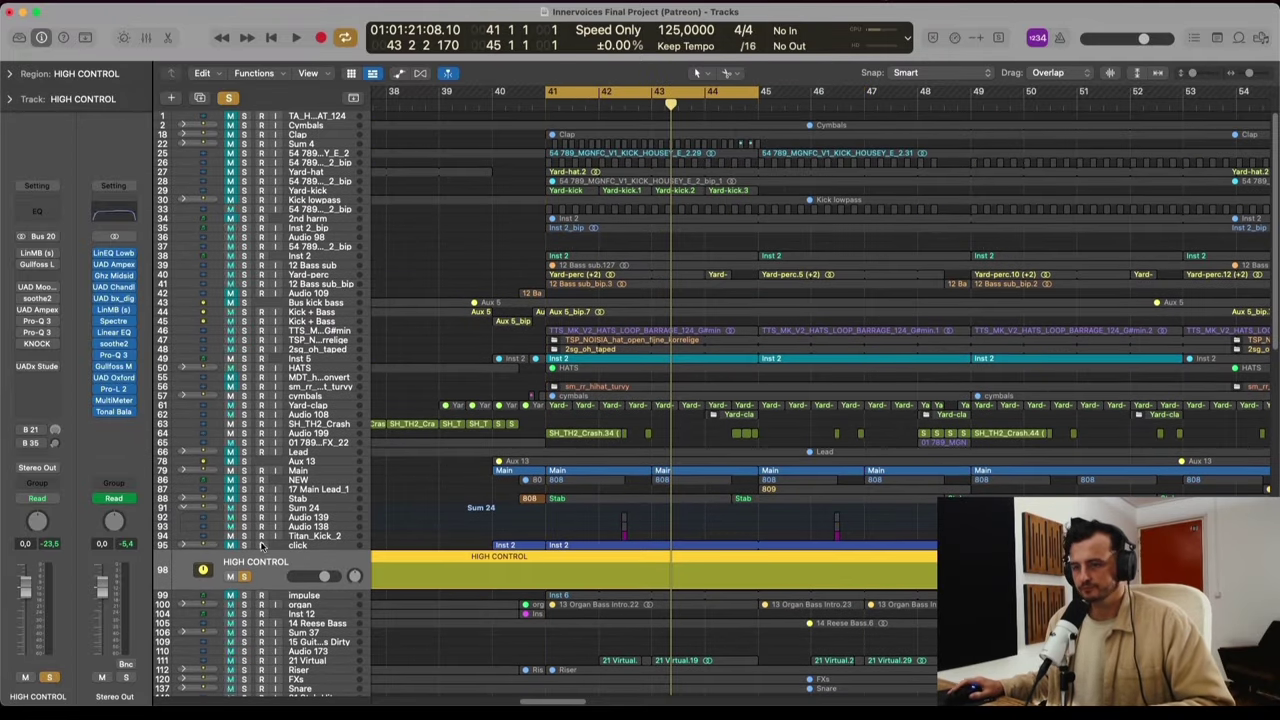
scroll(630, 568, down, 12)
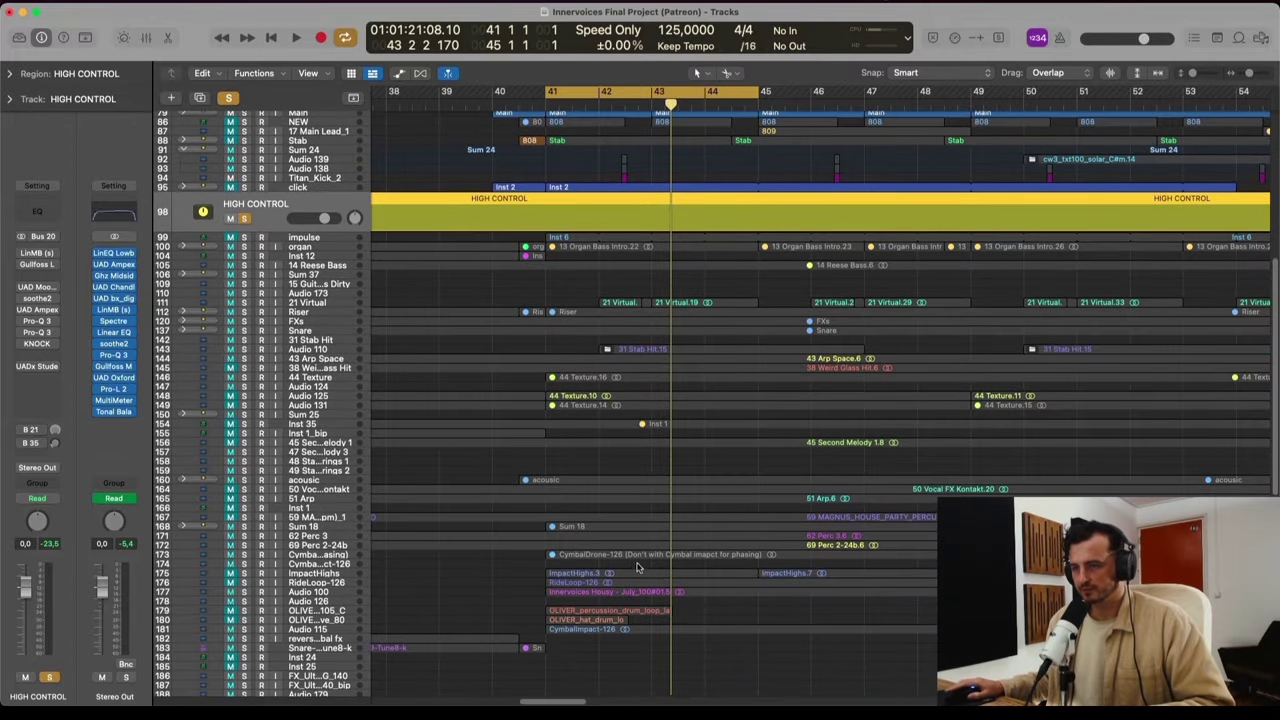
key(space)
scroll(635, 565, up, 11)
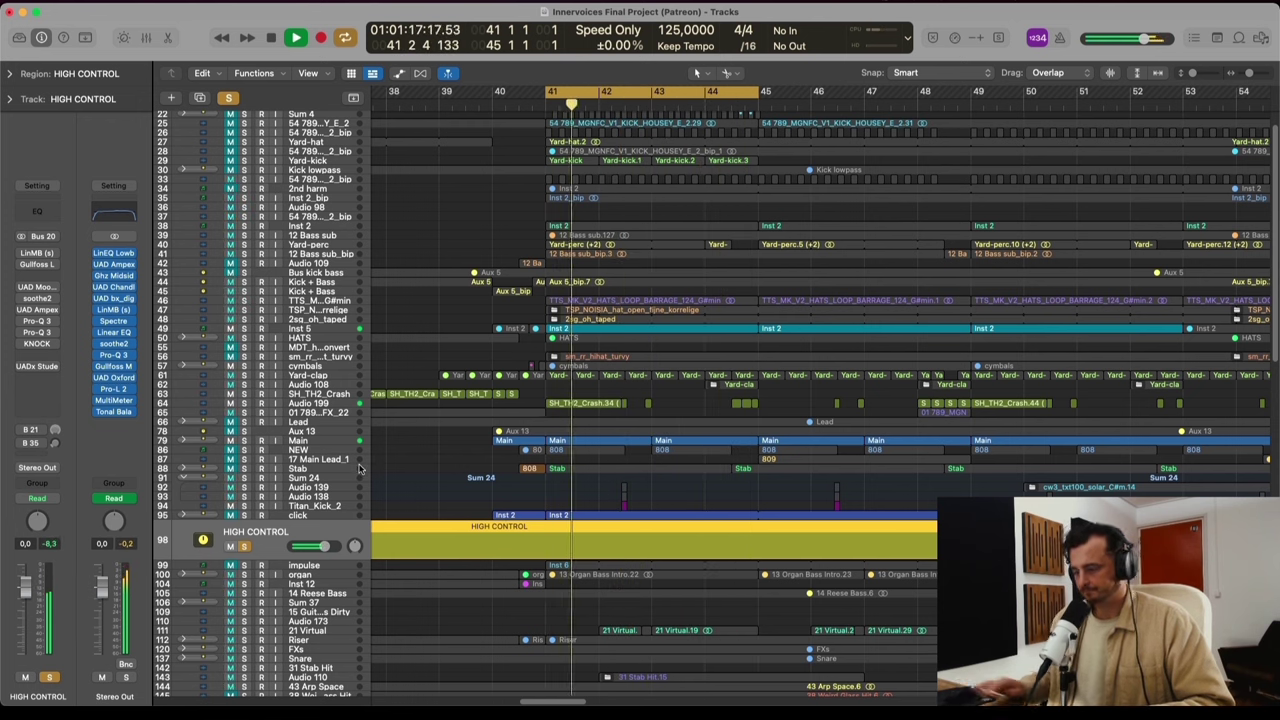
key(space)
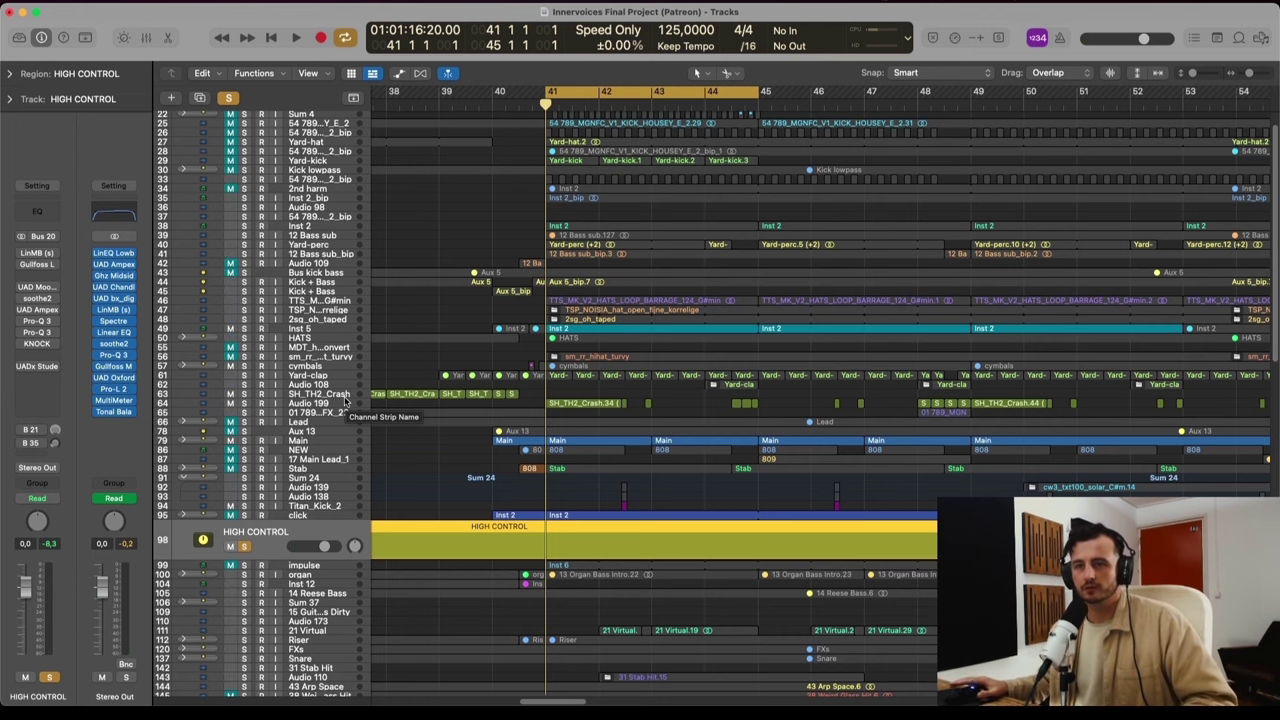
Open the LinMB (s) plugin on HIGH CONTROL and play the loop through it
click(37, 253)
drag(645, 186, 815, 136)
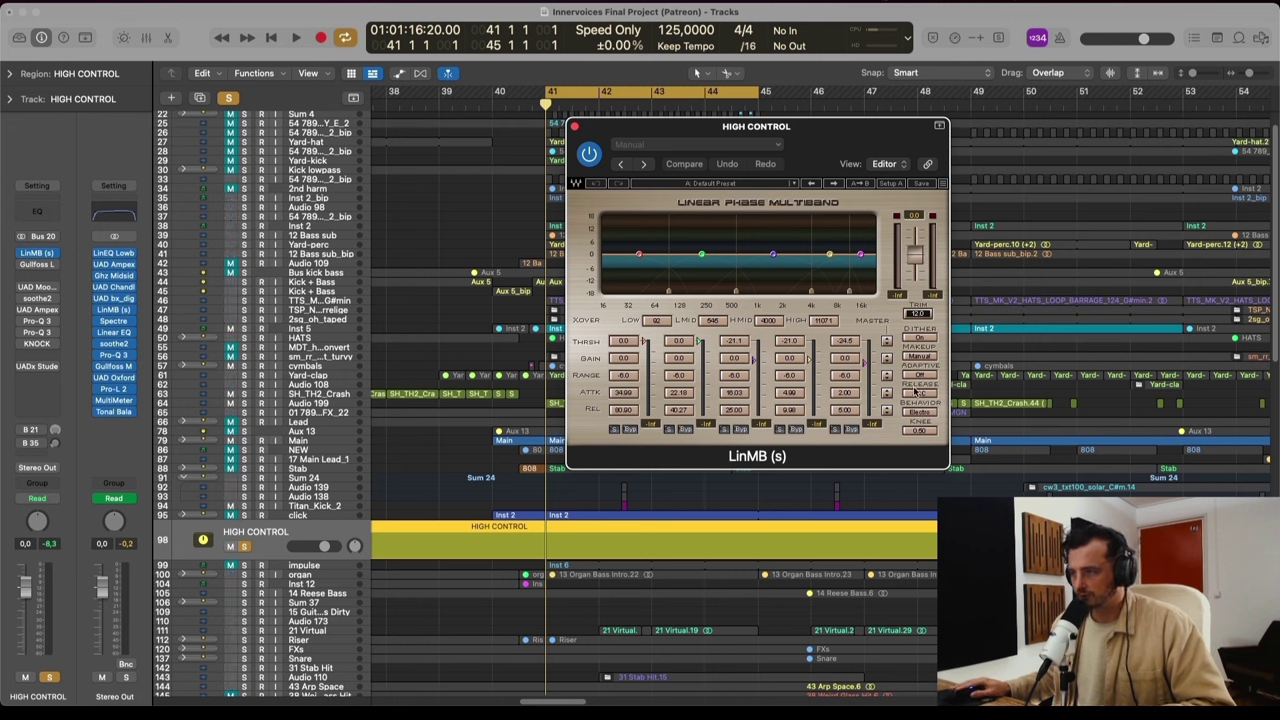
key(space)
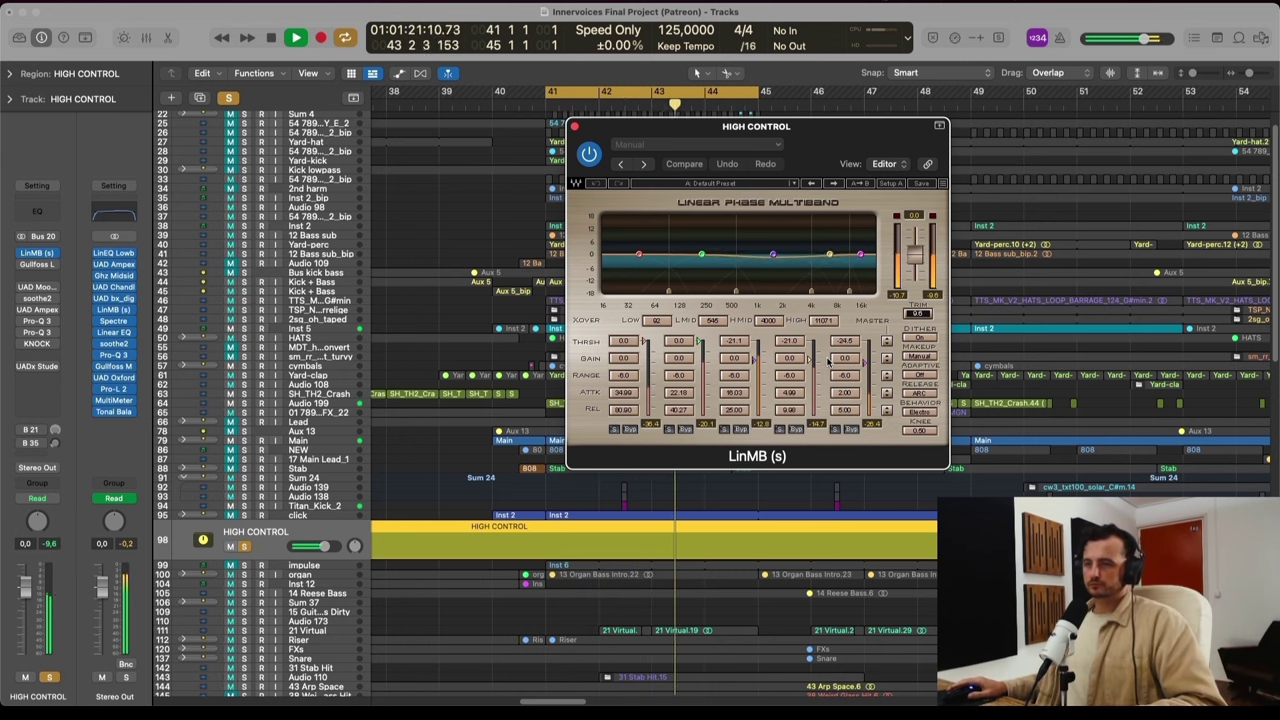
key(space)
Open Gullfoss Live, play the loop from bar 41, then close its window
click(36, 265)
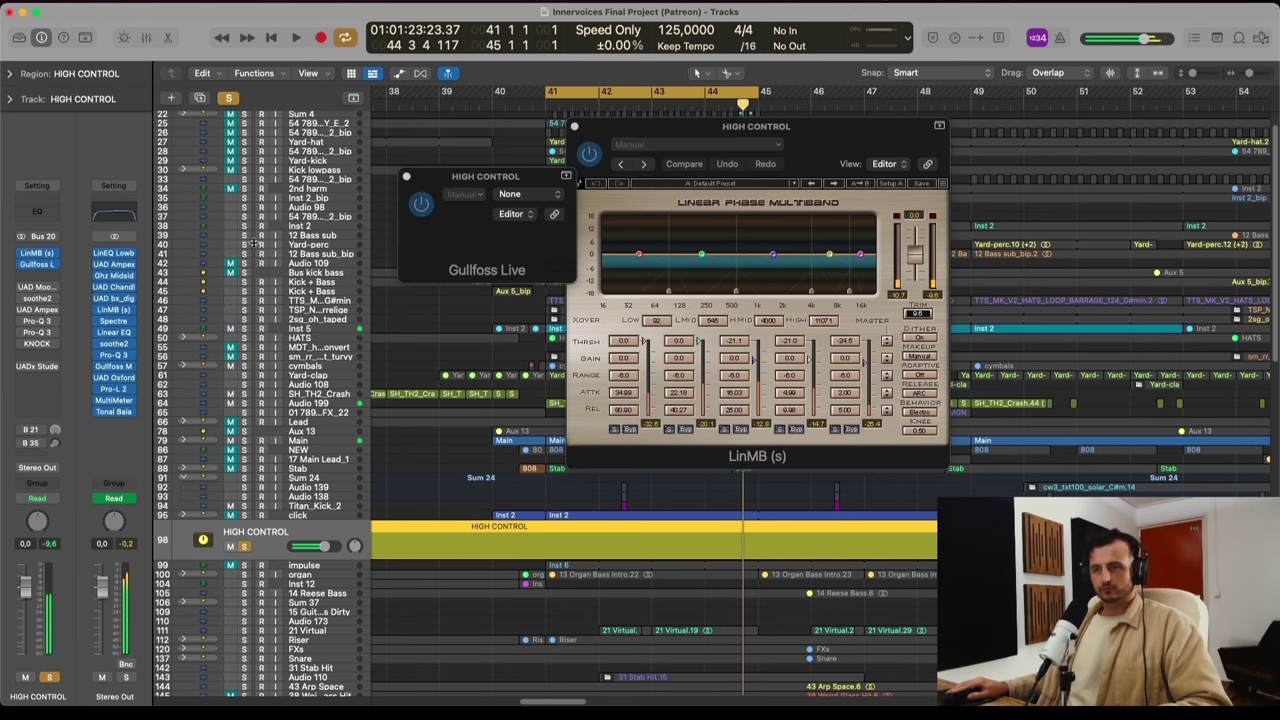
key(space)
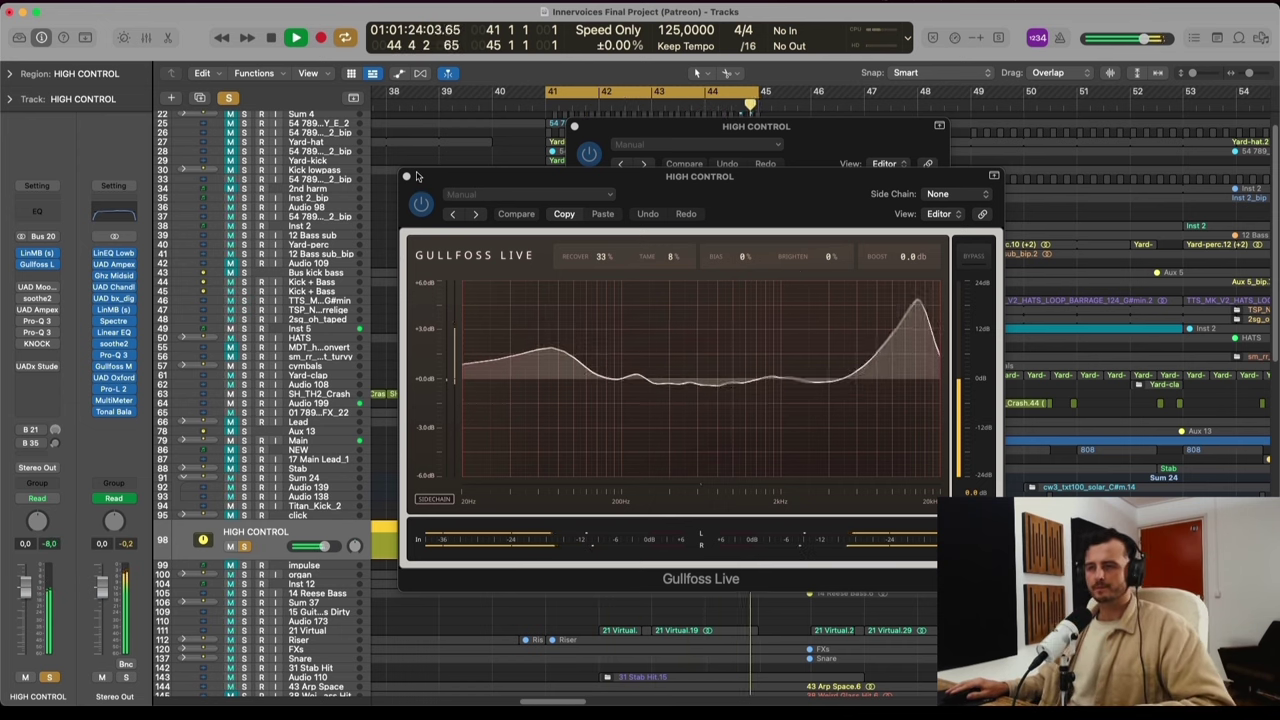
key(space)
click(406, 176)
Close LinMB, open the UAD Moog Multimode Filter, and play the loop with it off, then on
click(575, 127)
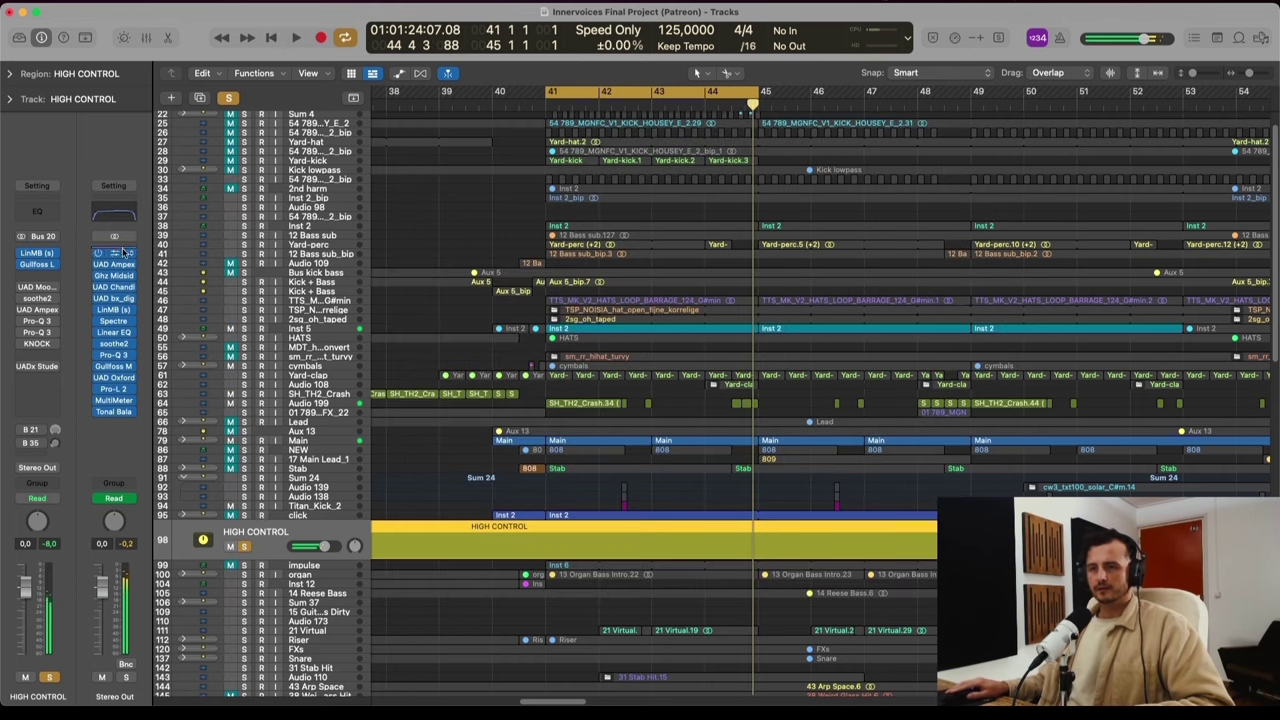
click(37, 289)
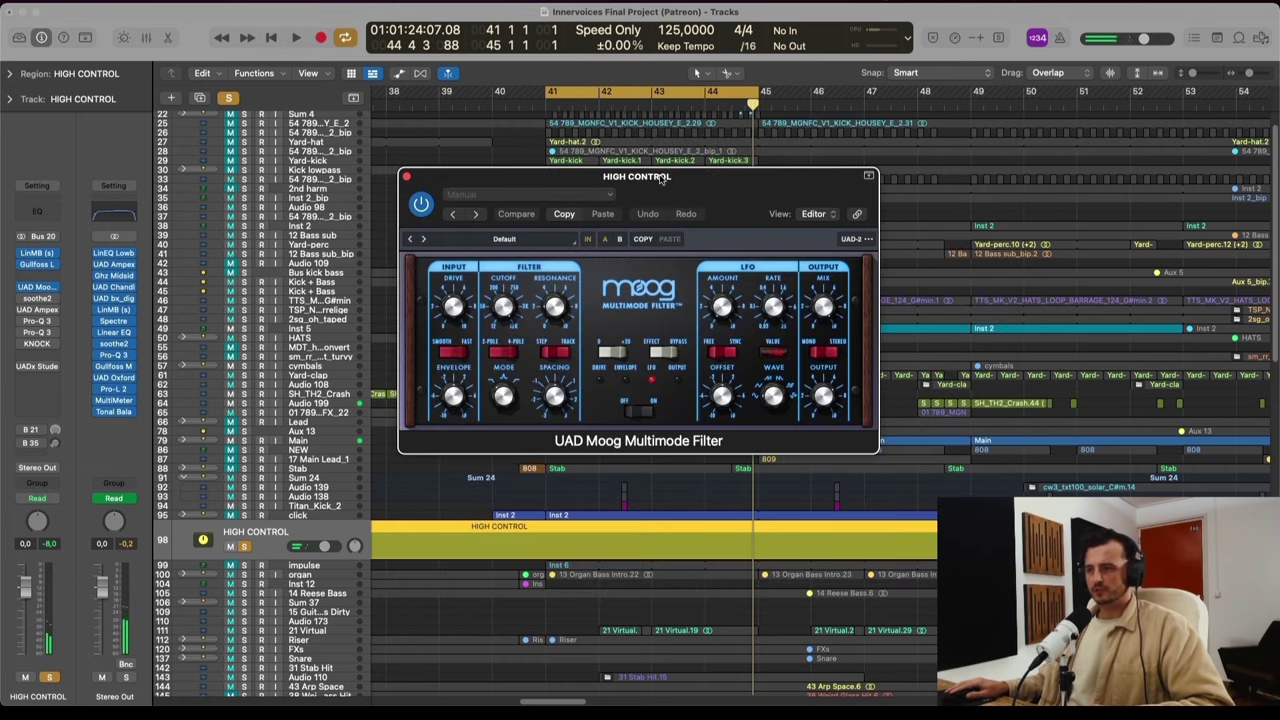
drag(662, 177, 688, 137)
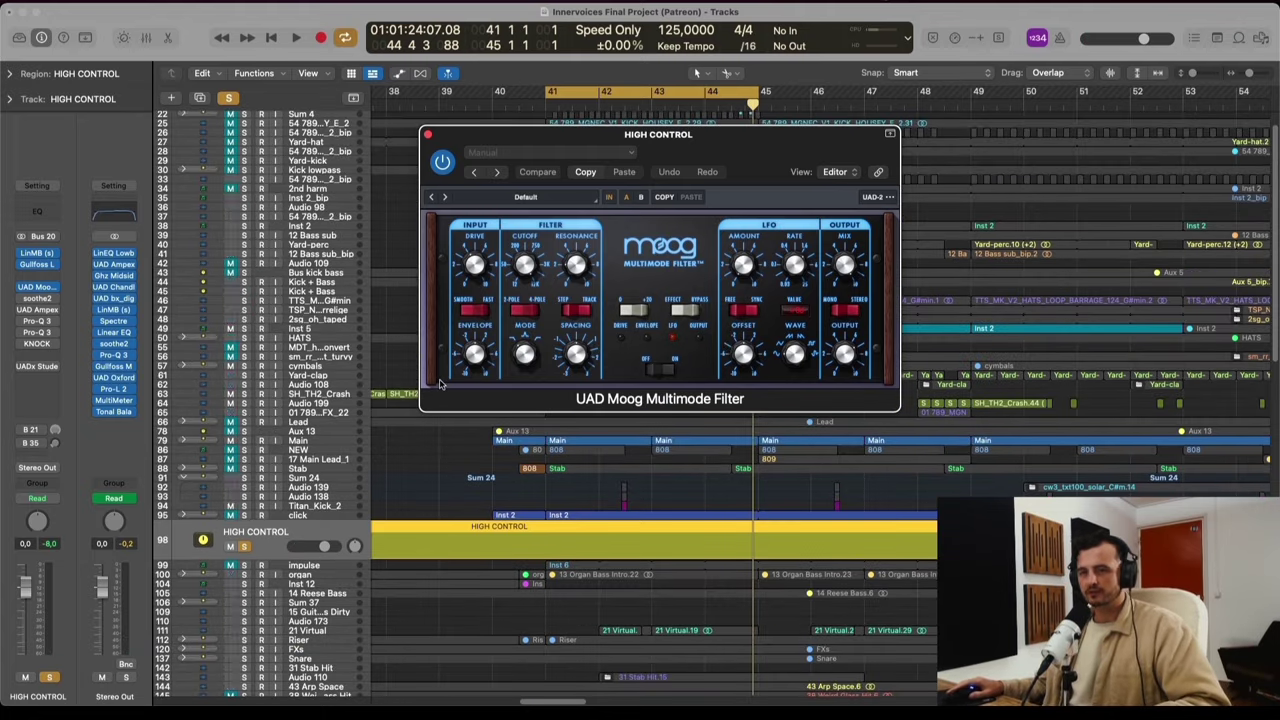
key(space)
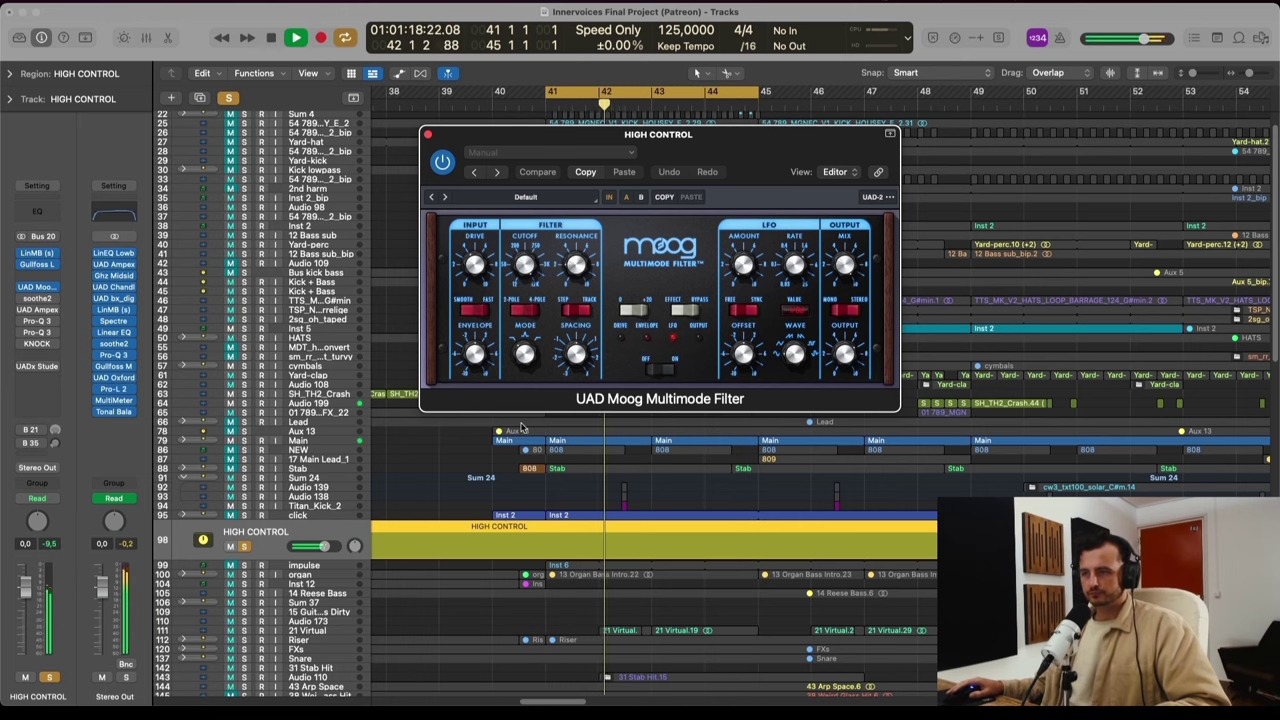
click(656, 372)
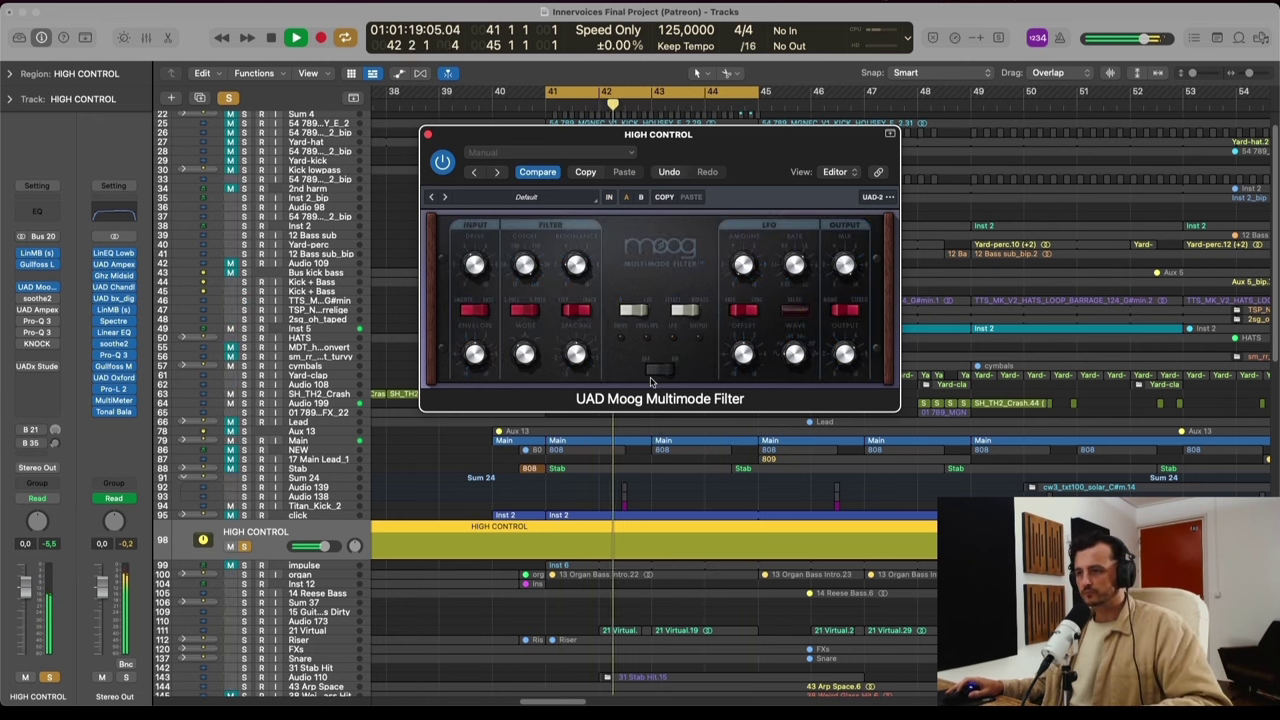
click(652, 375)
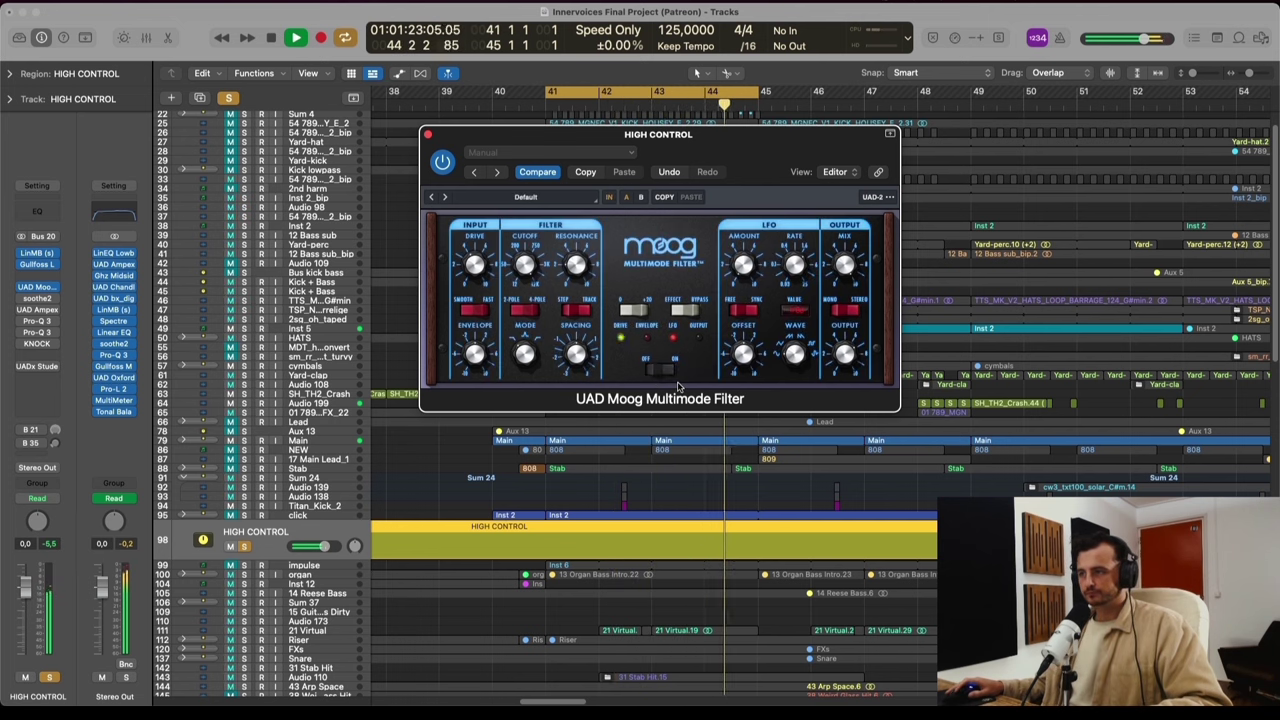
Close the Moog window, open soothe2 on HIGH CONTROL, play the loop through it, then close it
key(space)
click(428, 134)
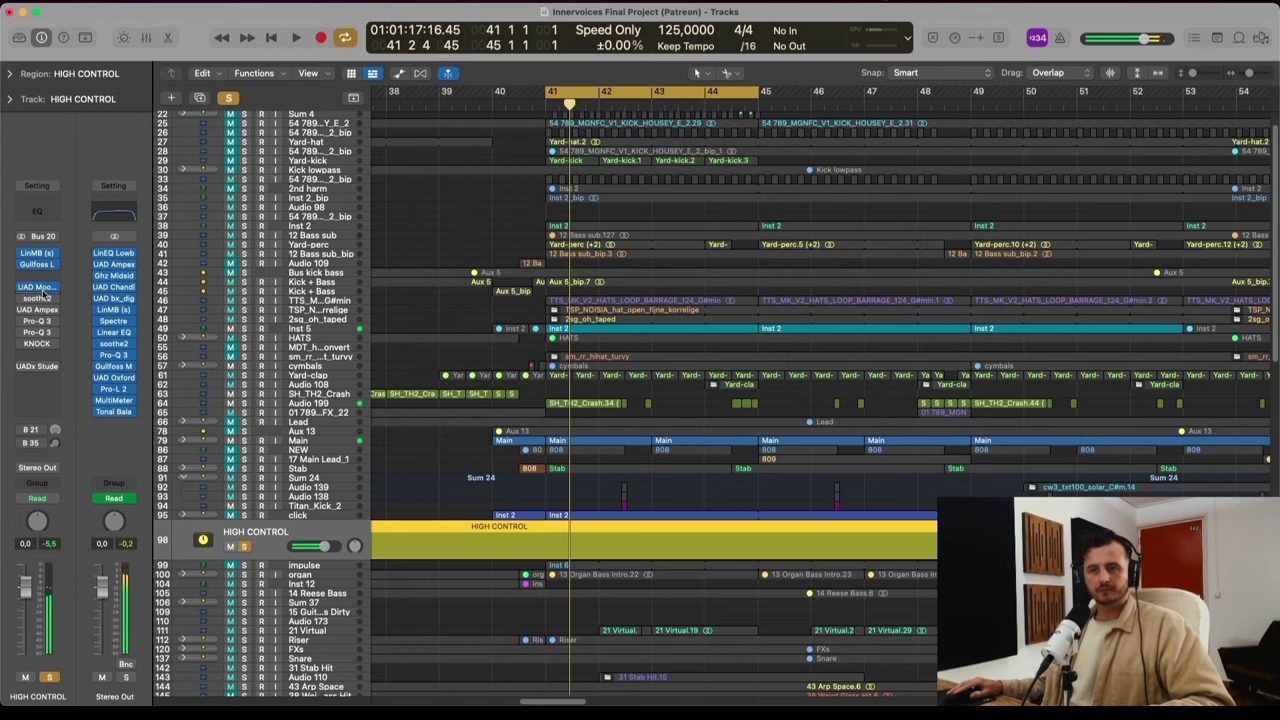
click(37, 299)
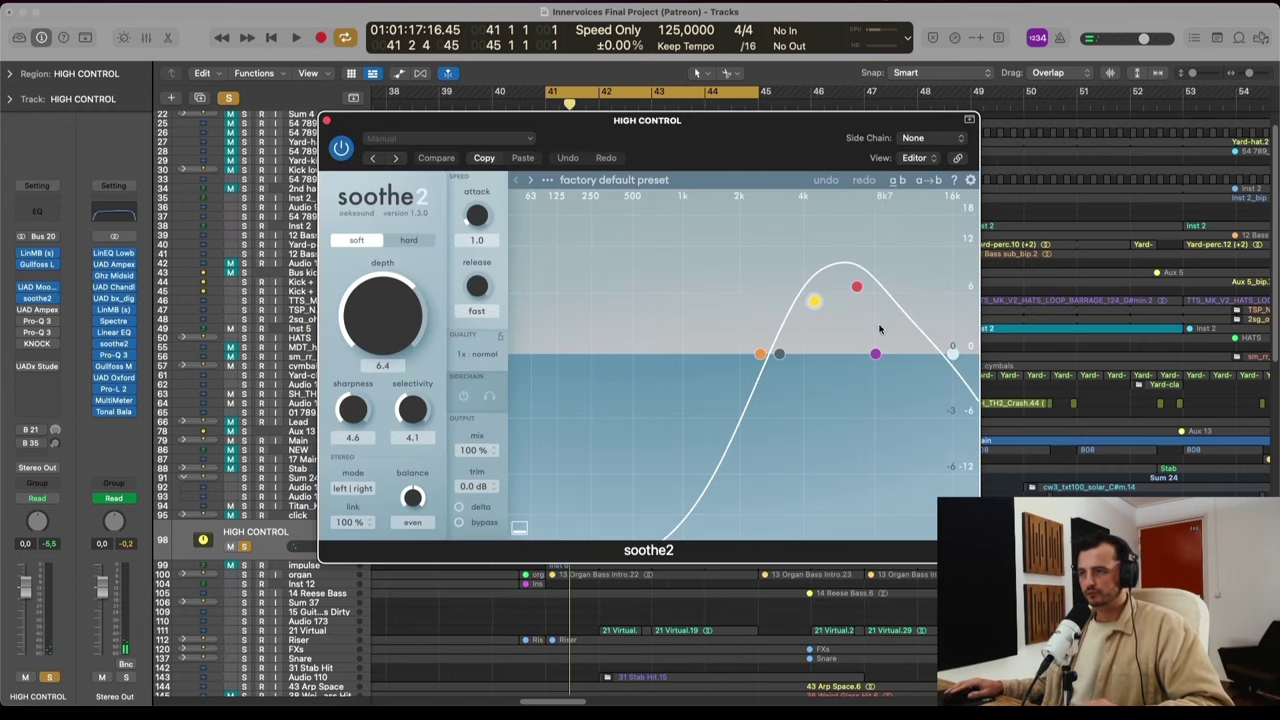
key(space)
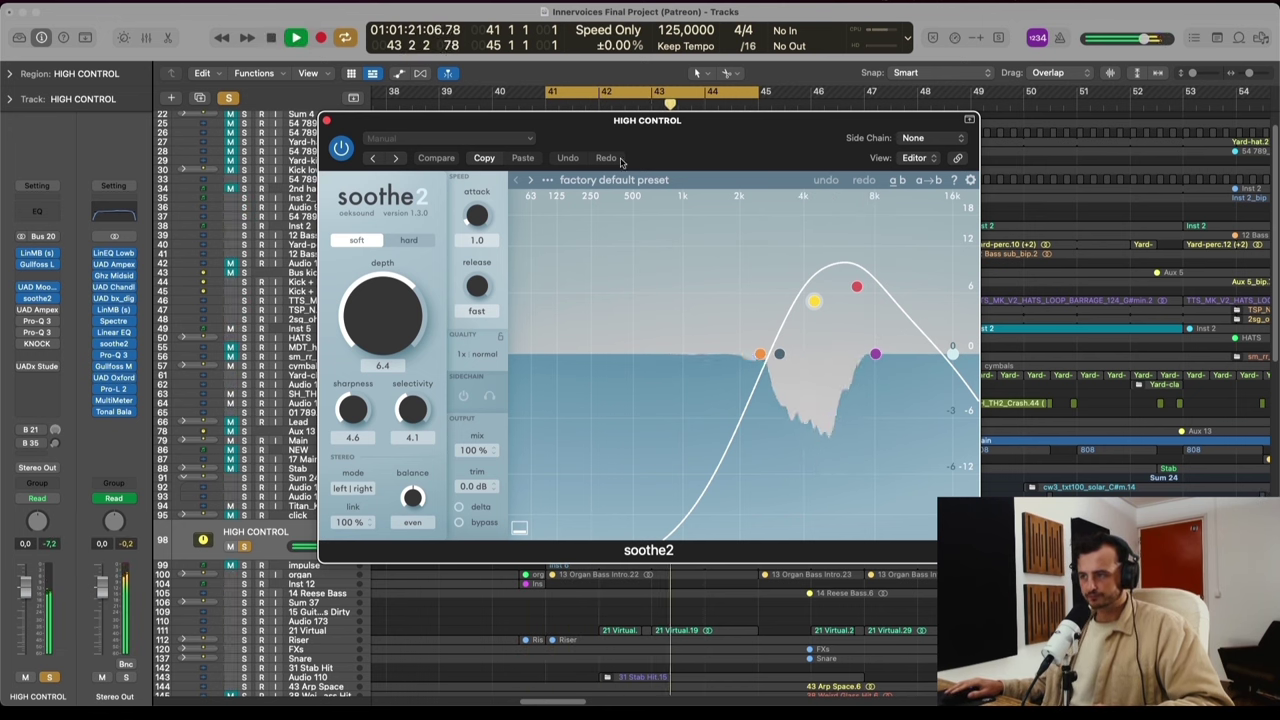
click(37, 298)
key(space)
click(36, 309)
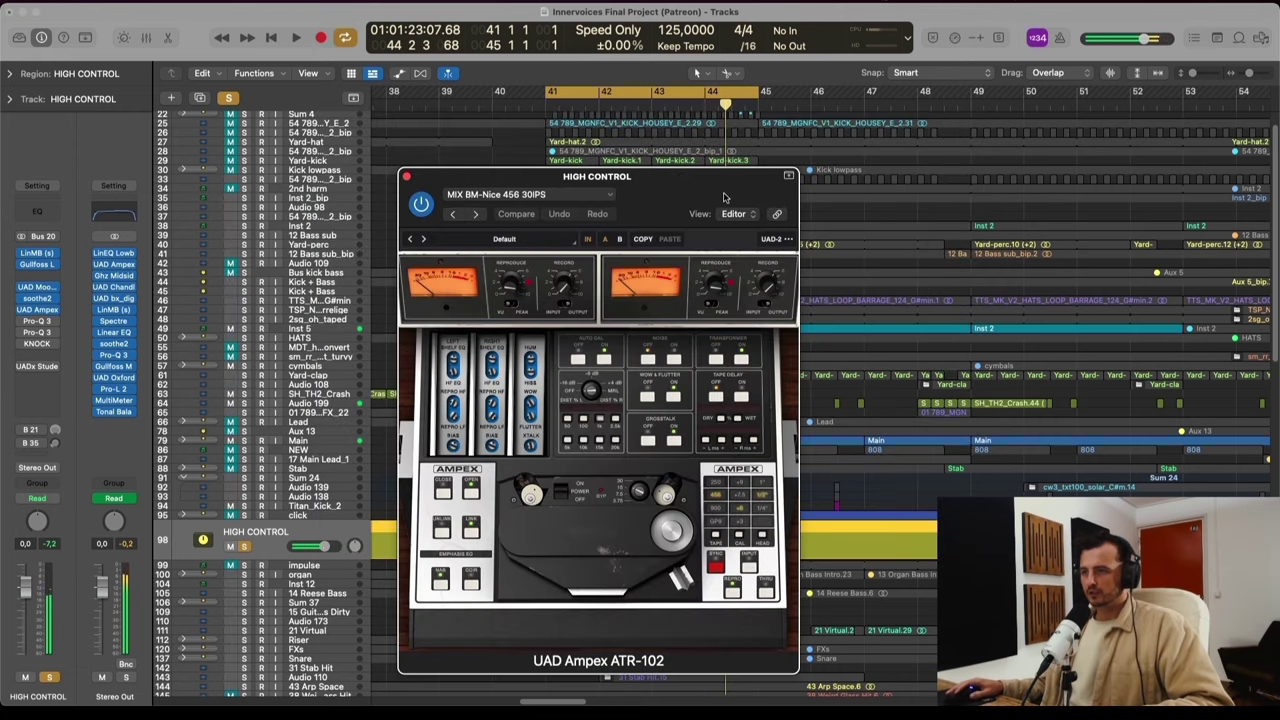
drag(720, 197, 775, 160)
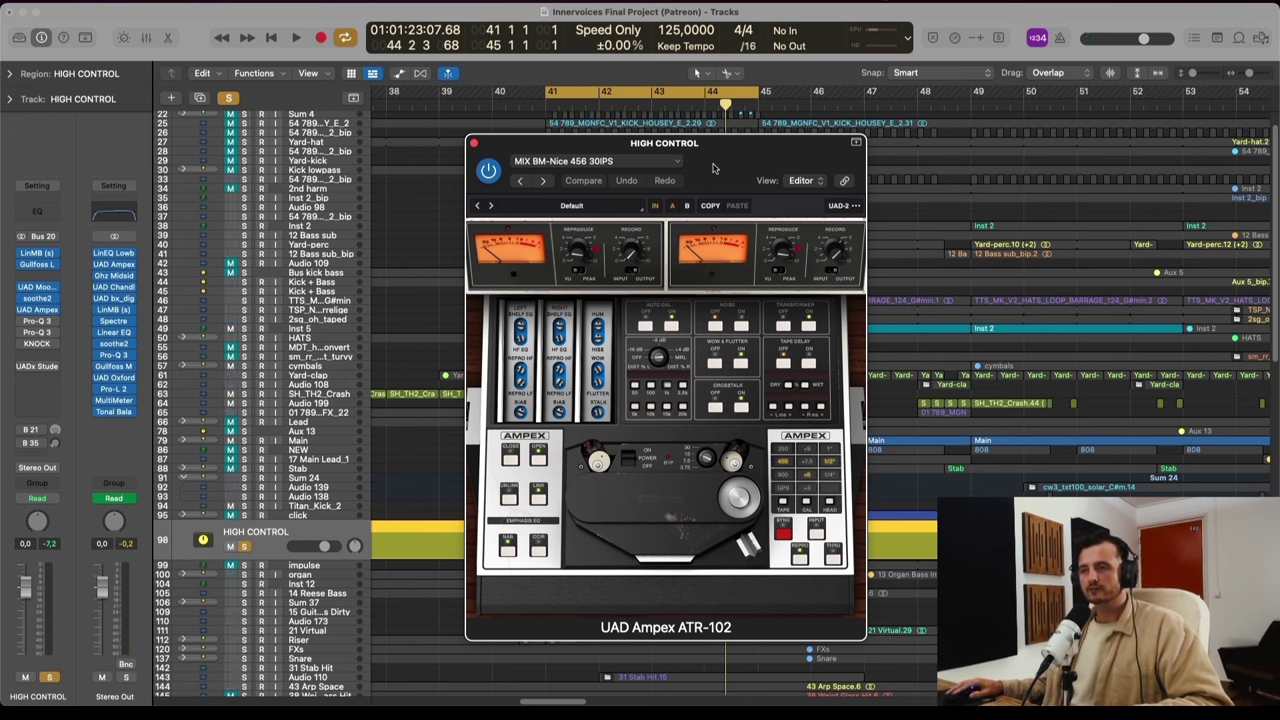
drag(720, 167, 808, 166)
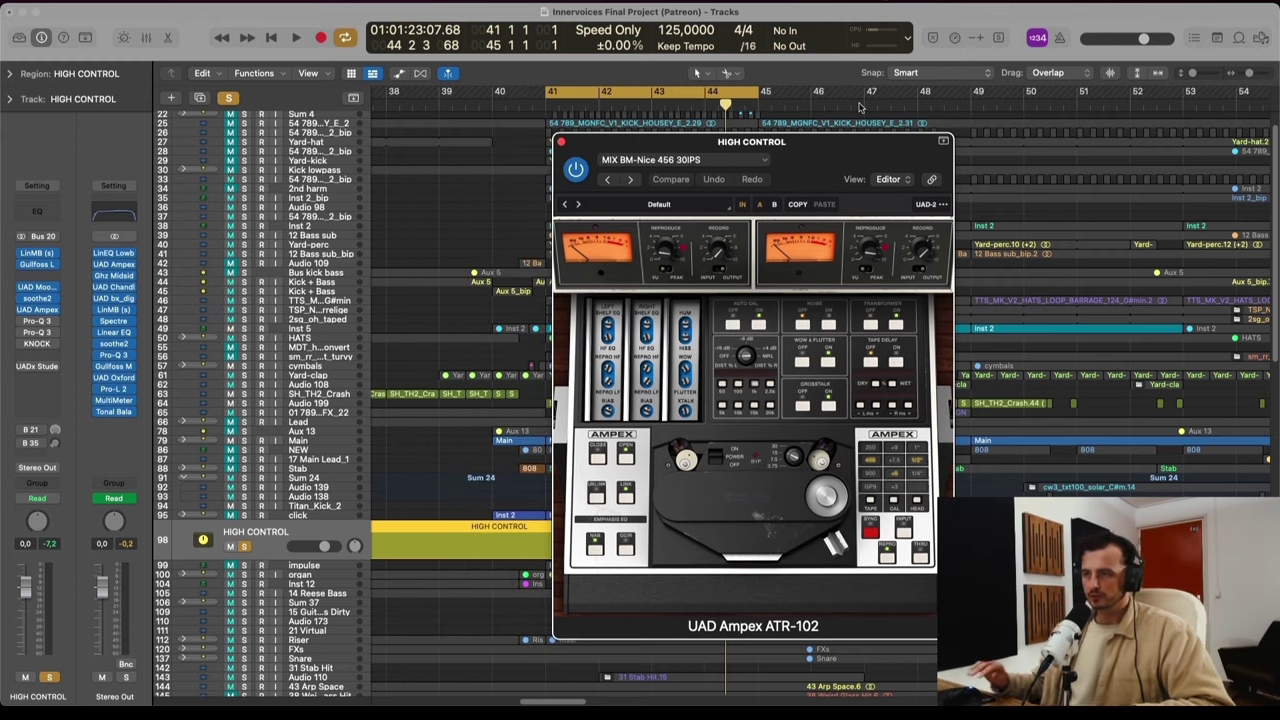
key(space)
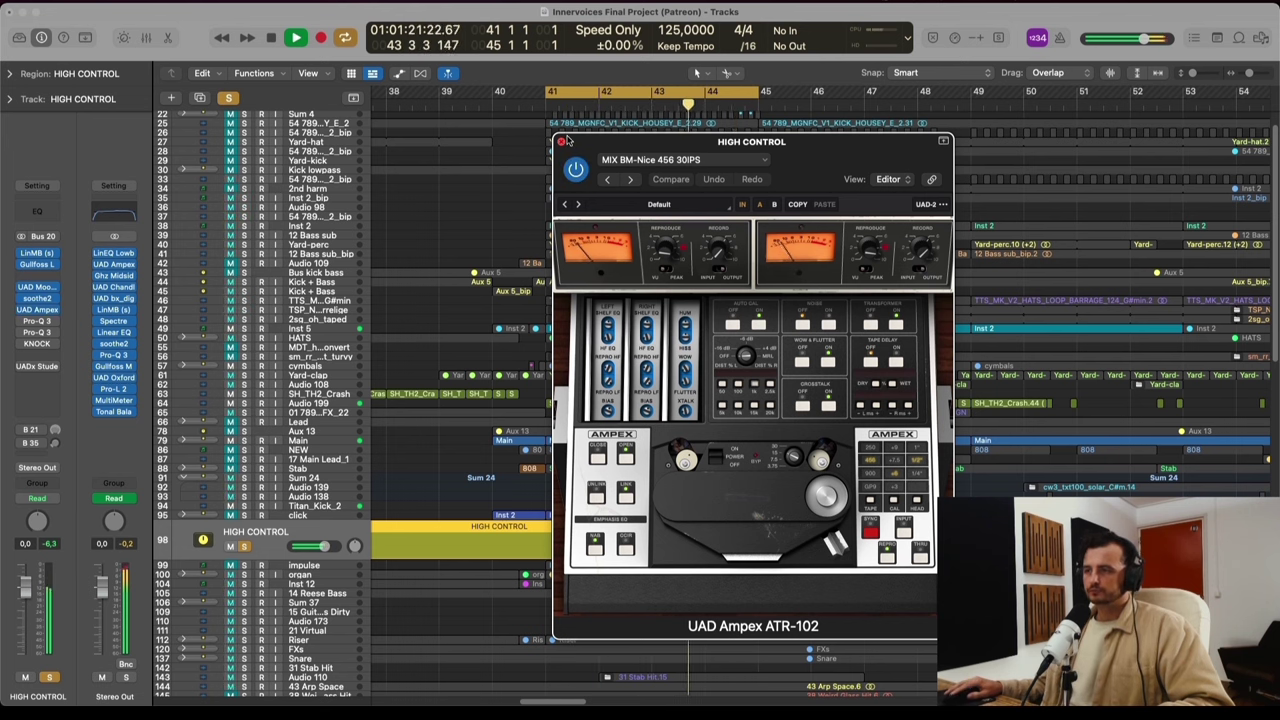
click(563, 141)
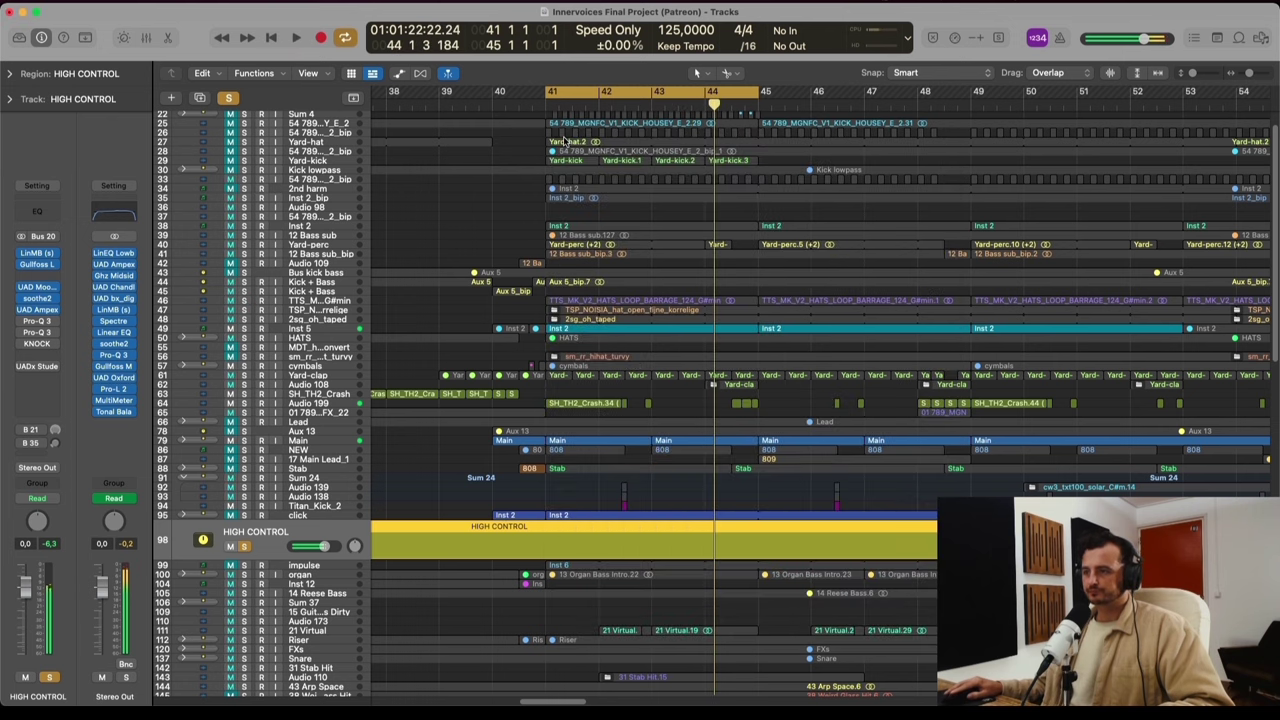
key(Return)
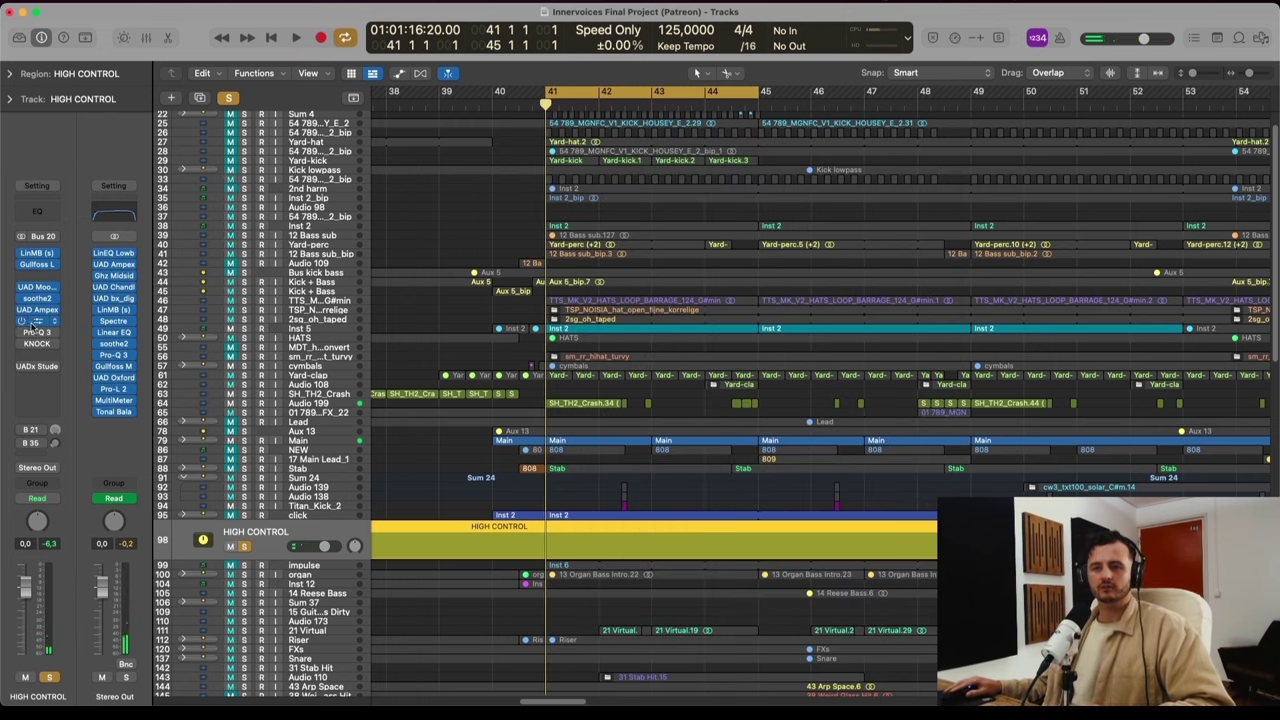
click(36, 330)
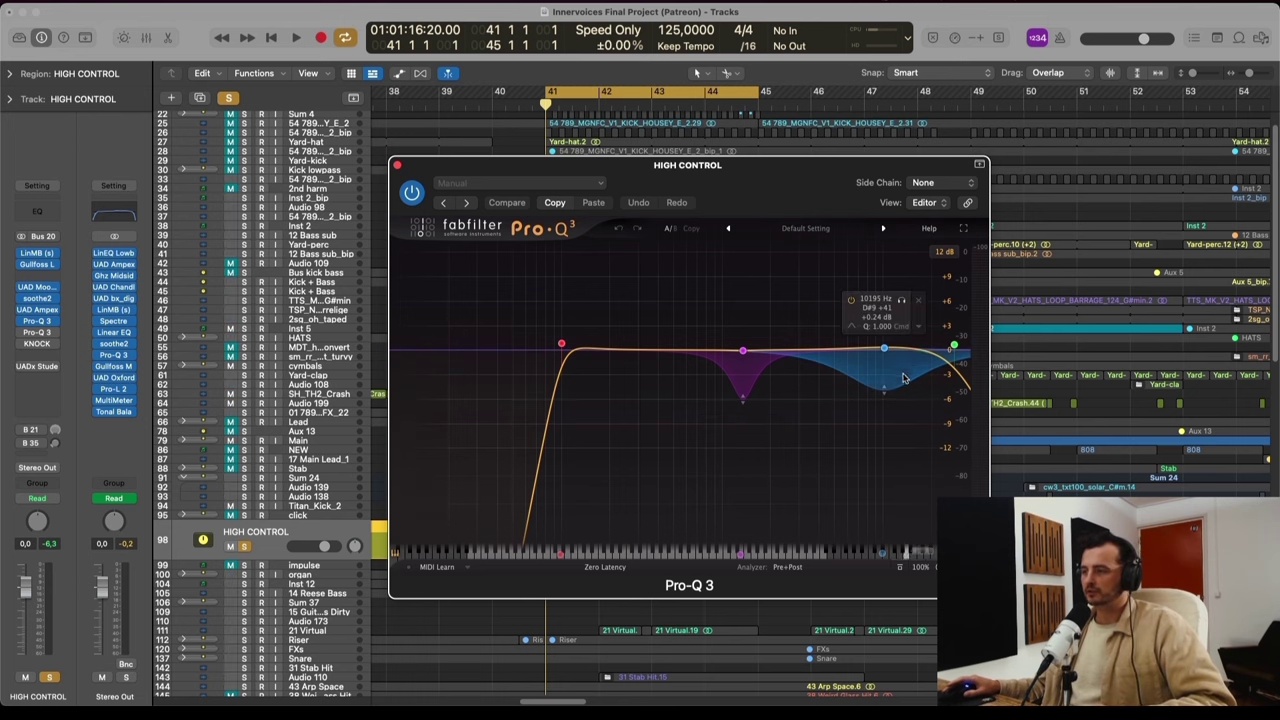
click(37, 321)
drag(806, 187, 1124, 96)
drag(694, 185, 476, 83)
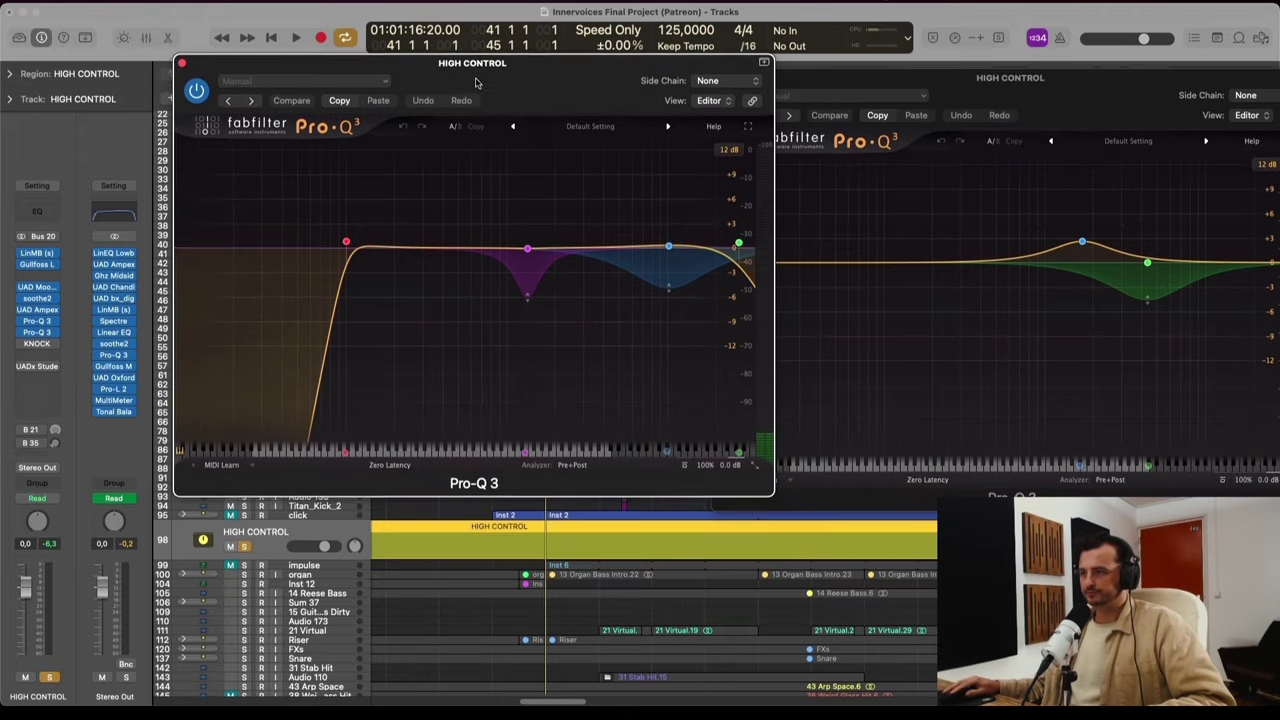
drag(1059, 77, 1025, 72)
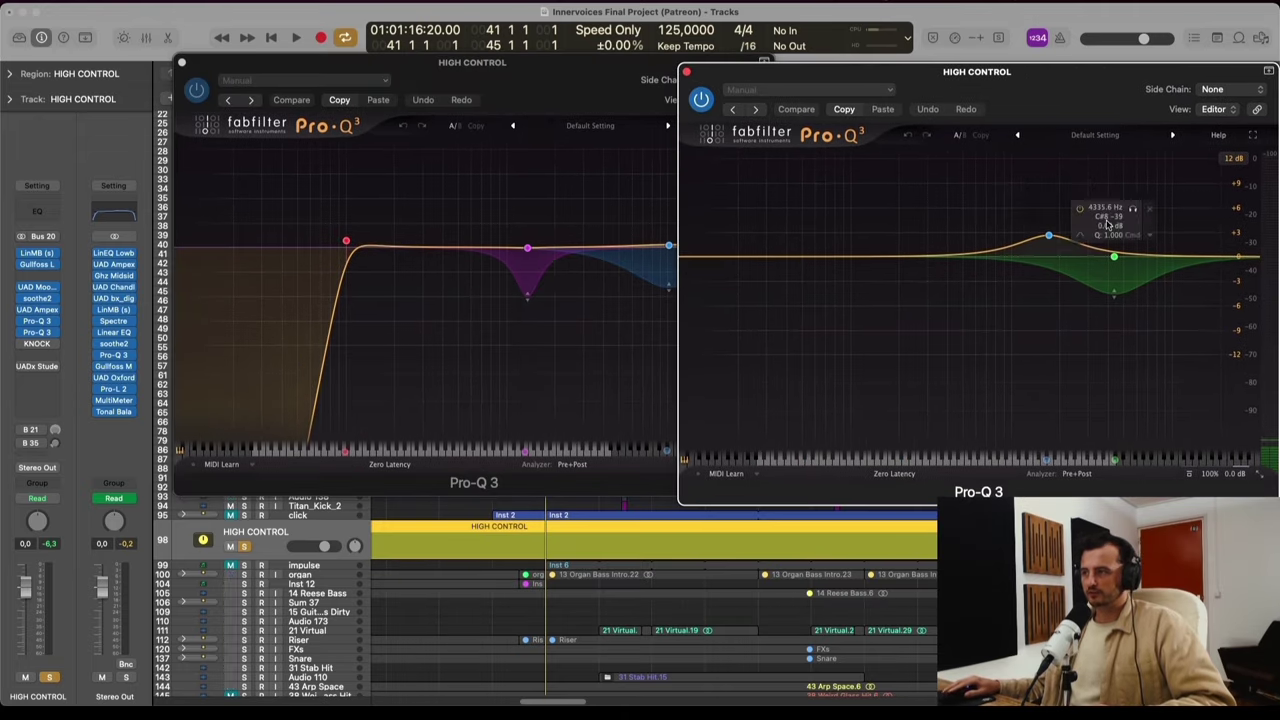
click(688, 71)
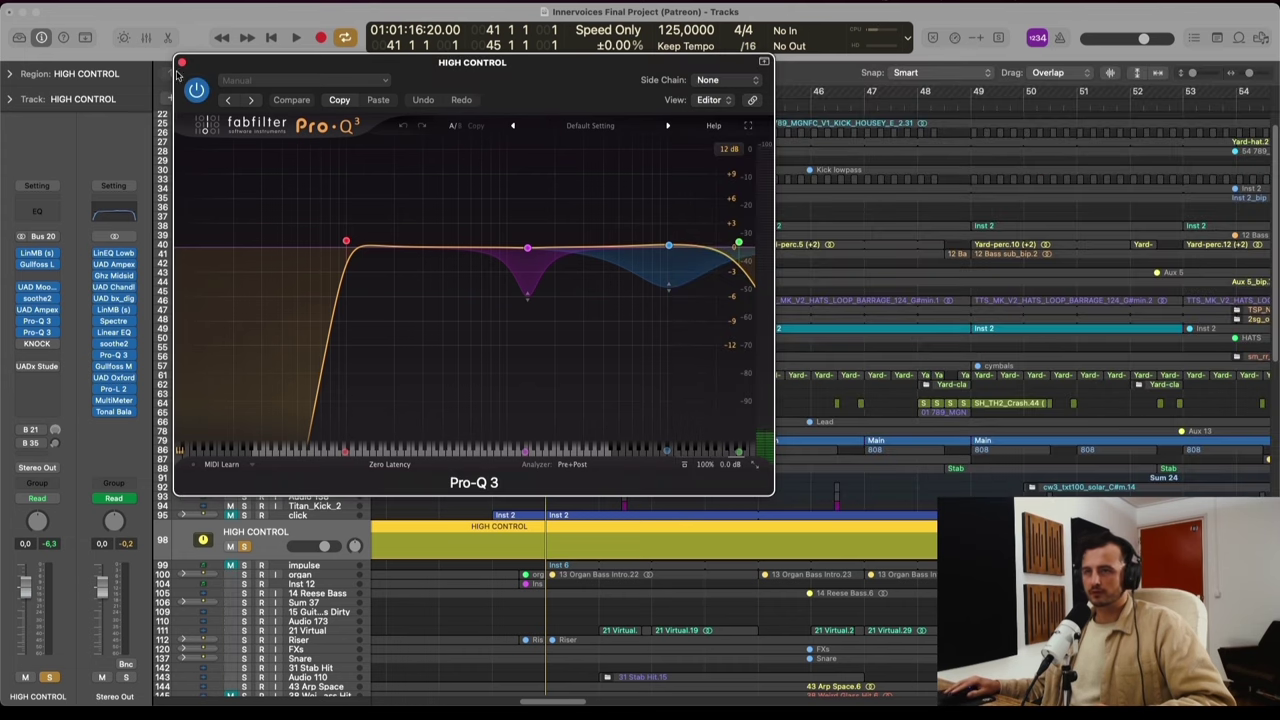
click(182, 62)
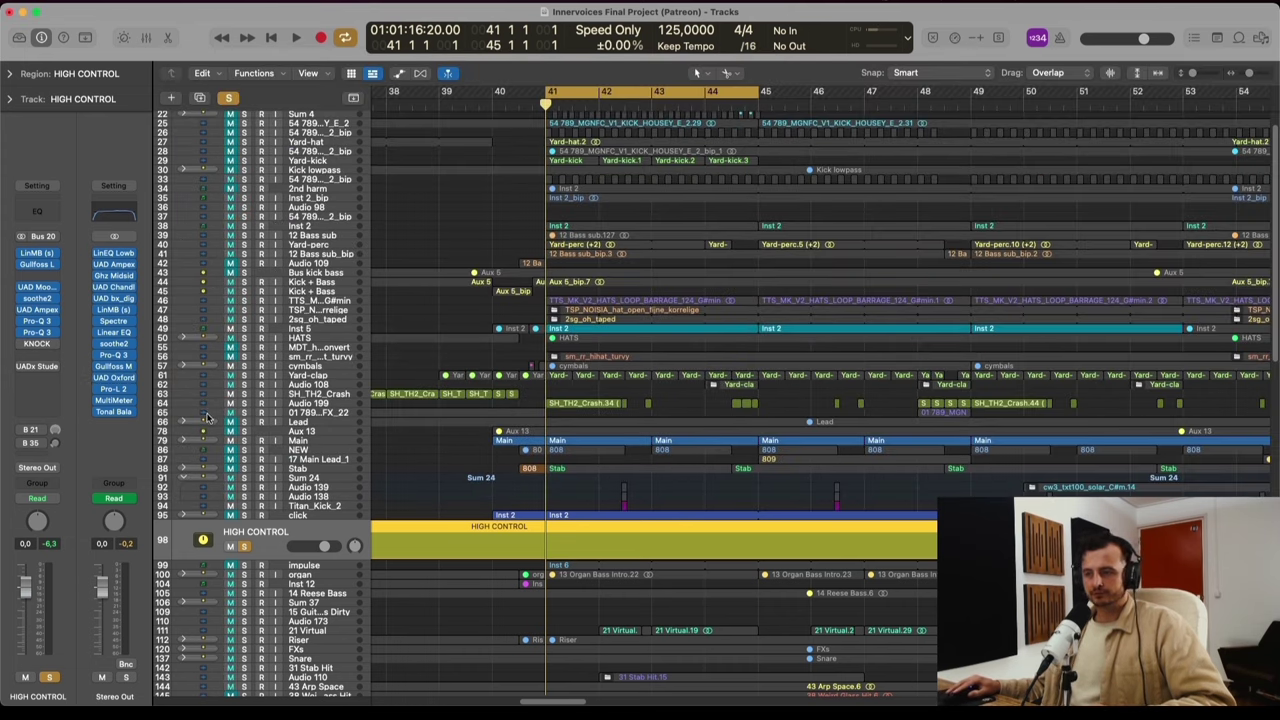
key(space)
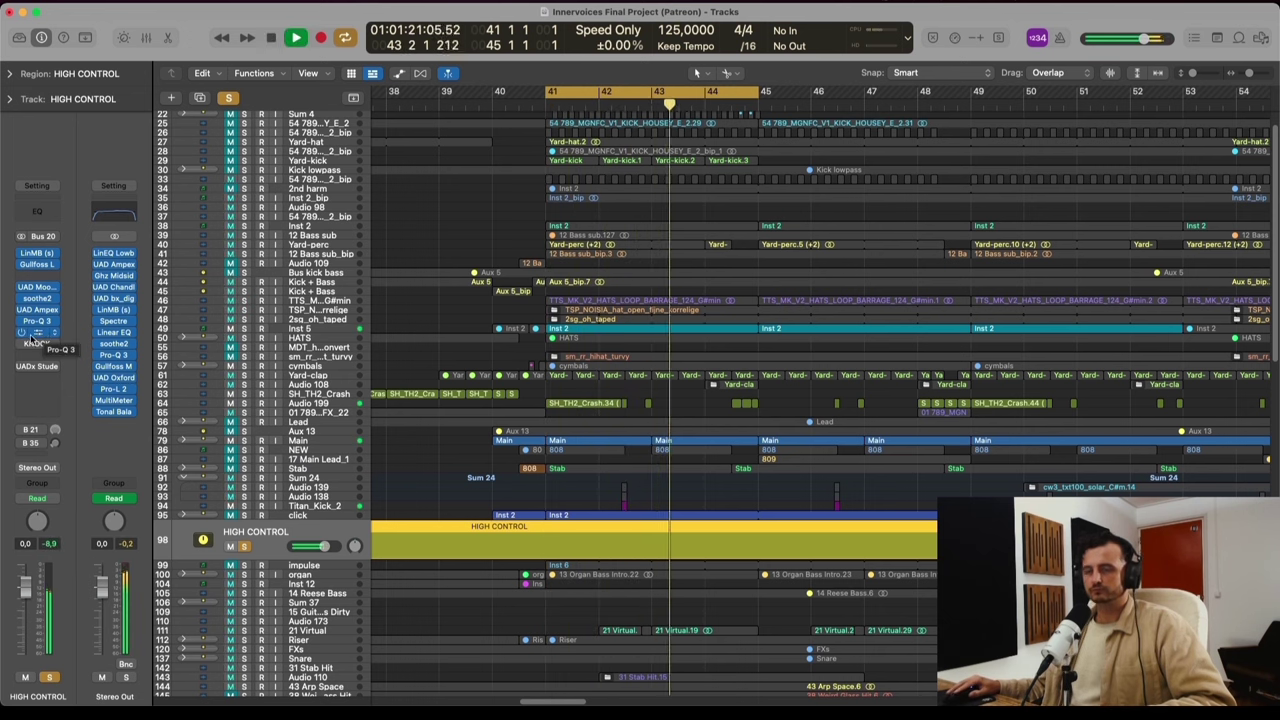
key(space)
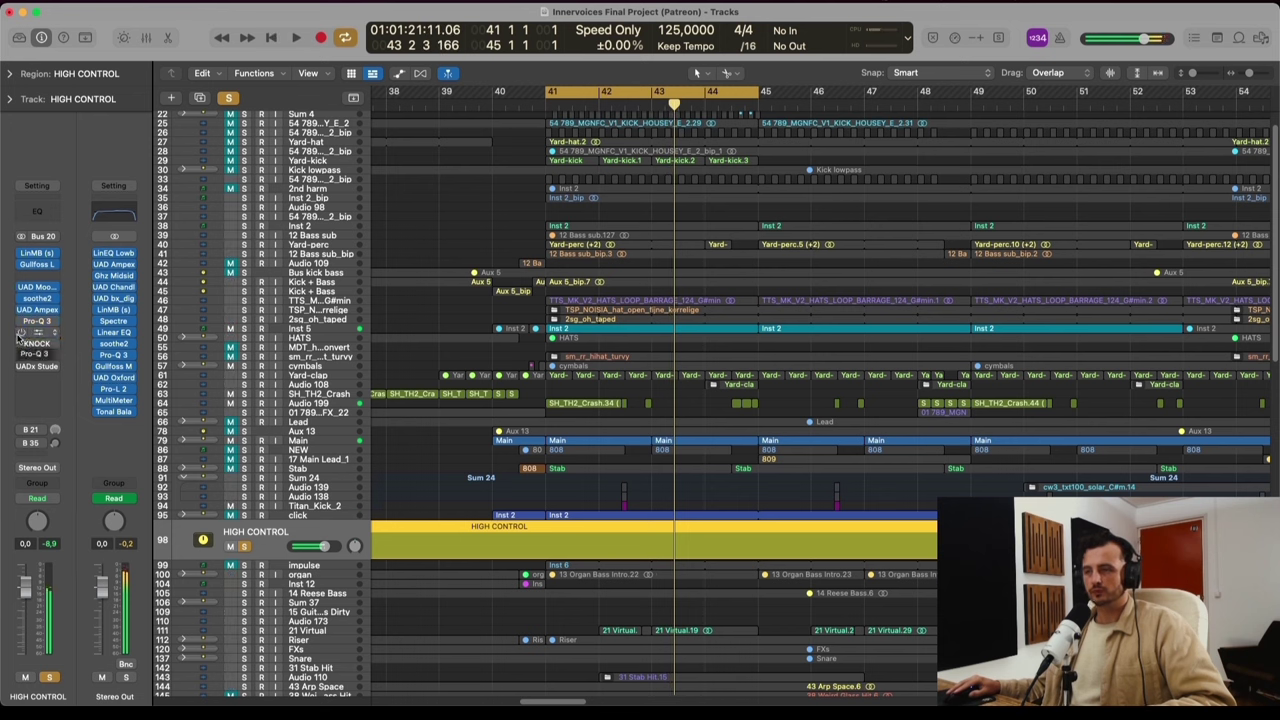
key(space)
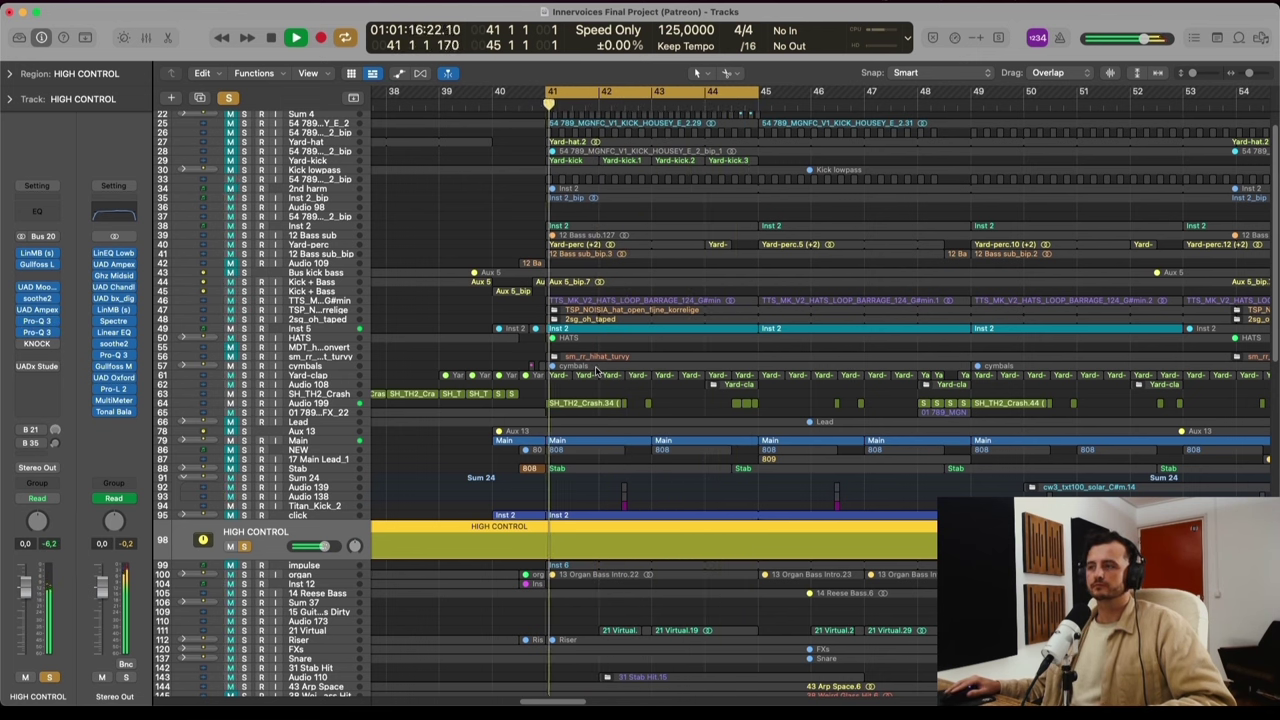
key(space)
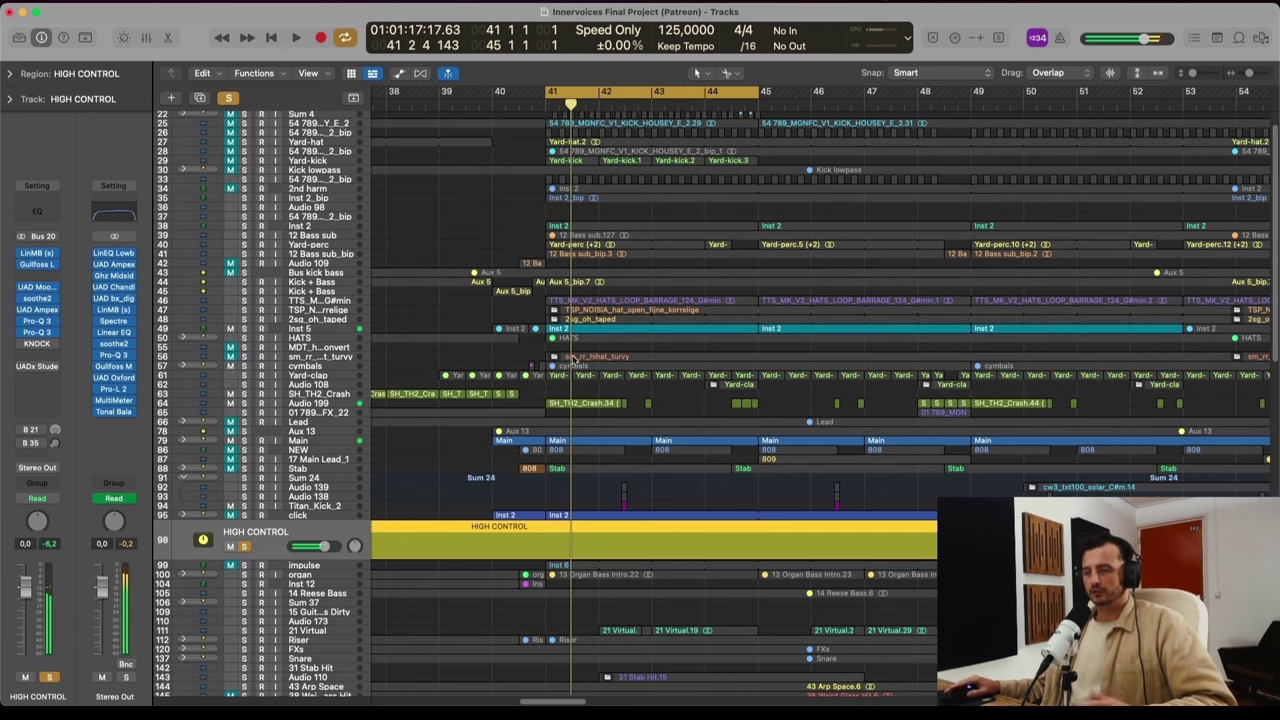
Inspect the KNOCK plugin on HIGH CONTROL, close it, and play the bars 41–45 cycle
click(37, 344)
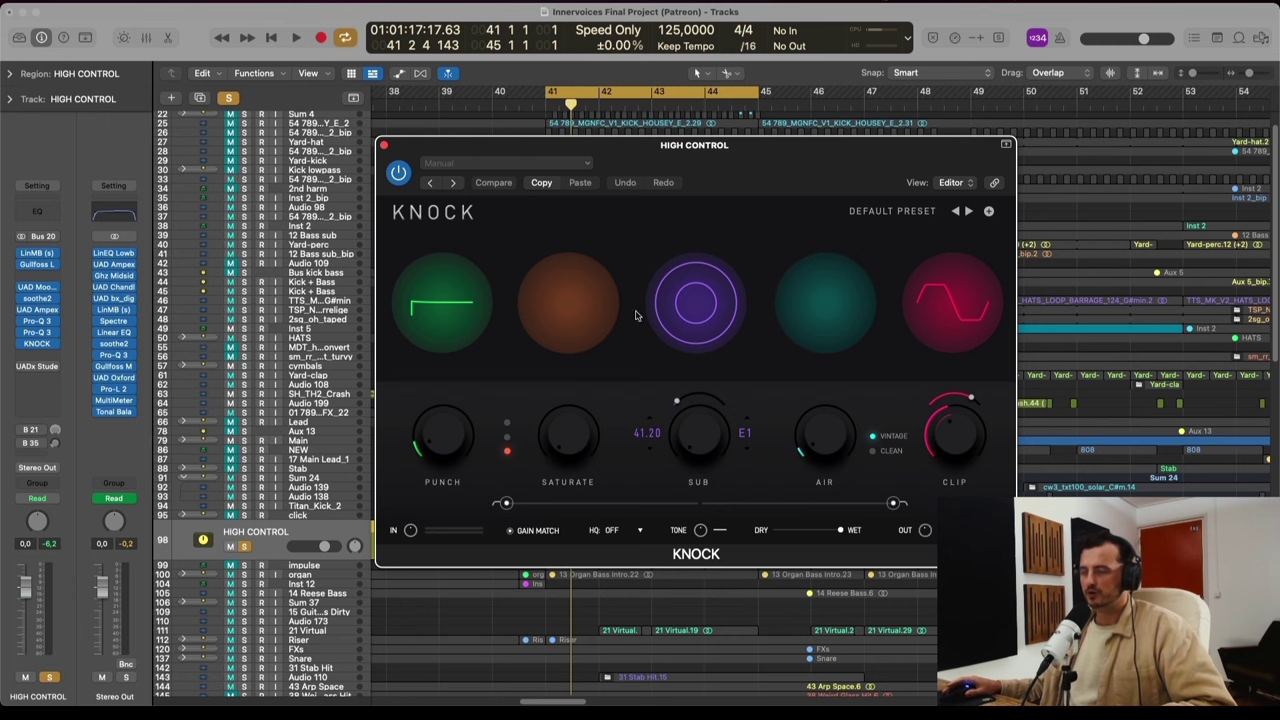
click(384, 145)
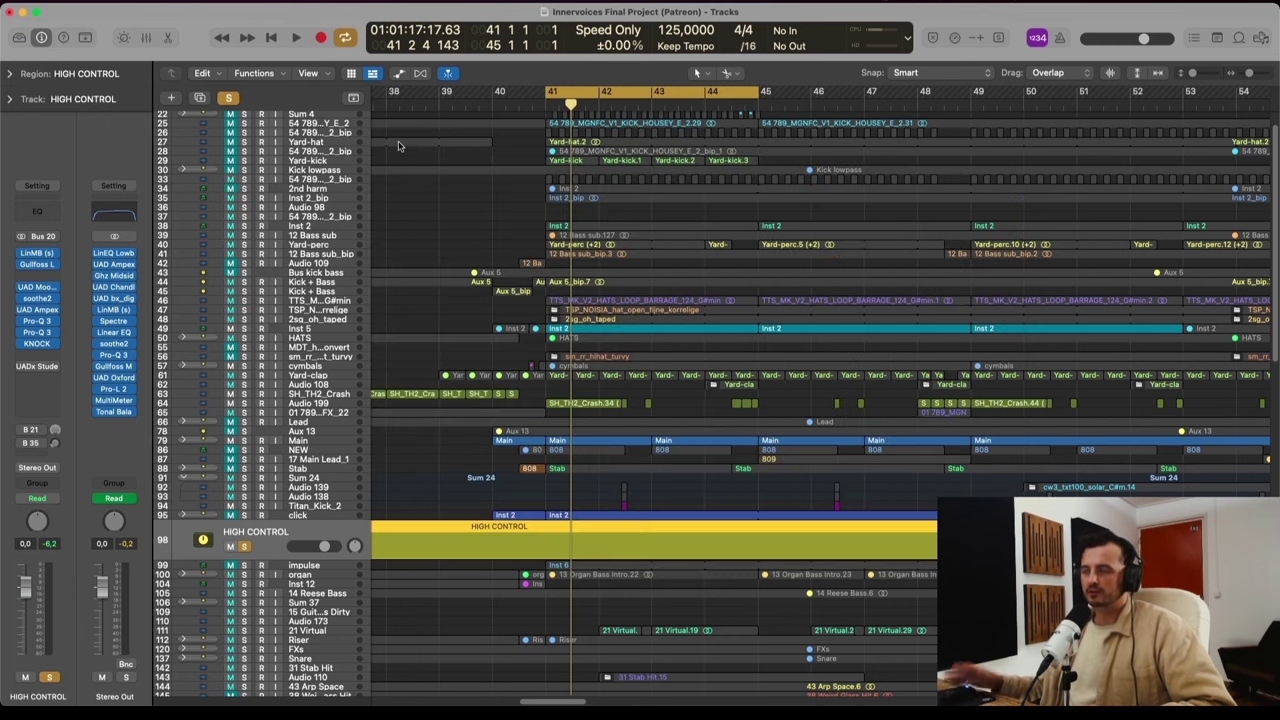
key(space)
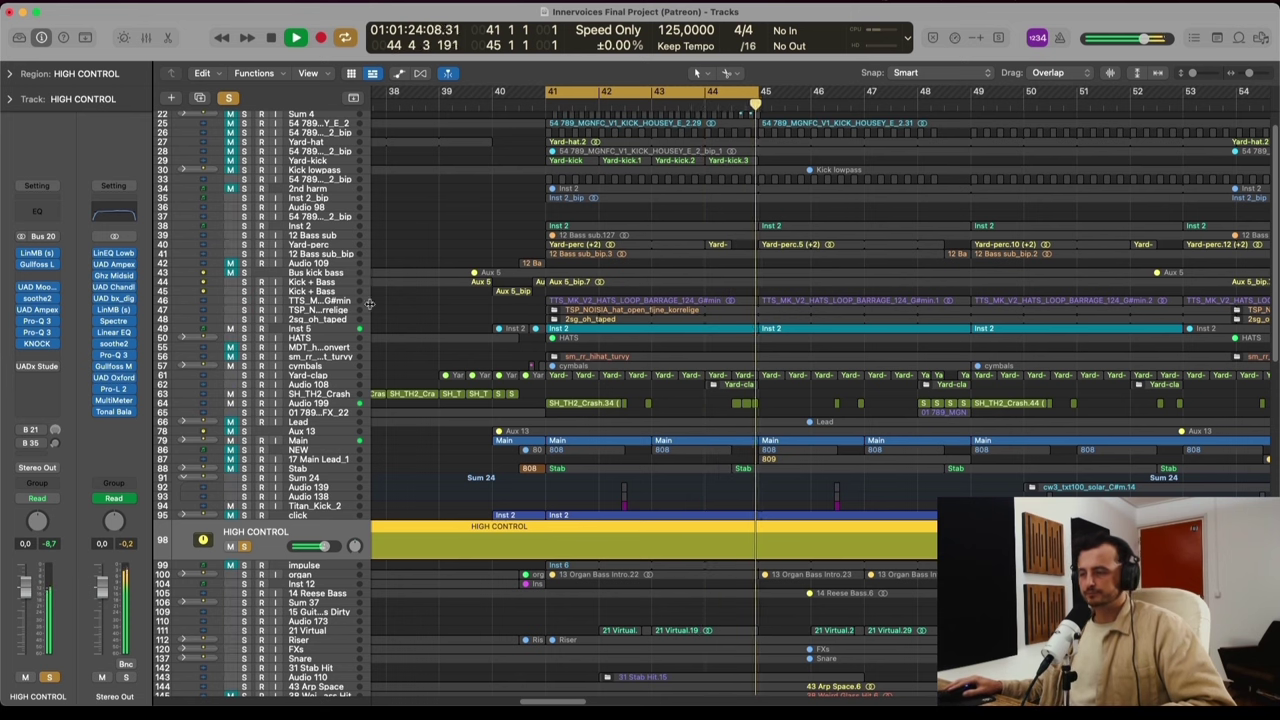
key(space)
Open the UADx Studer A800 tape plugin, play the loop through it several times, then close it
click(44, 369)
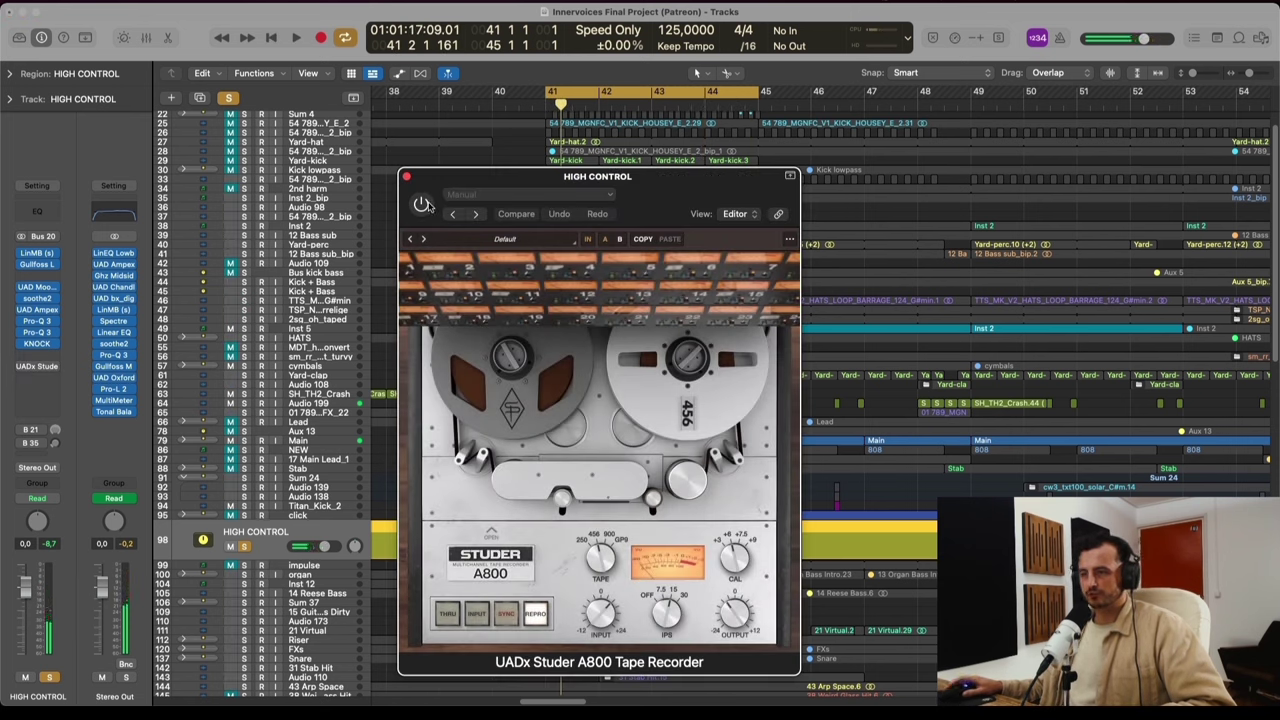
drag(667, 192, 768, 144)
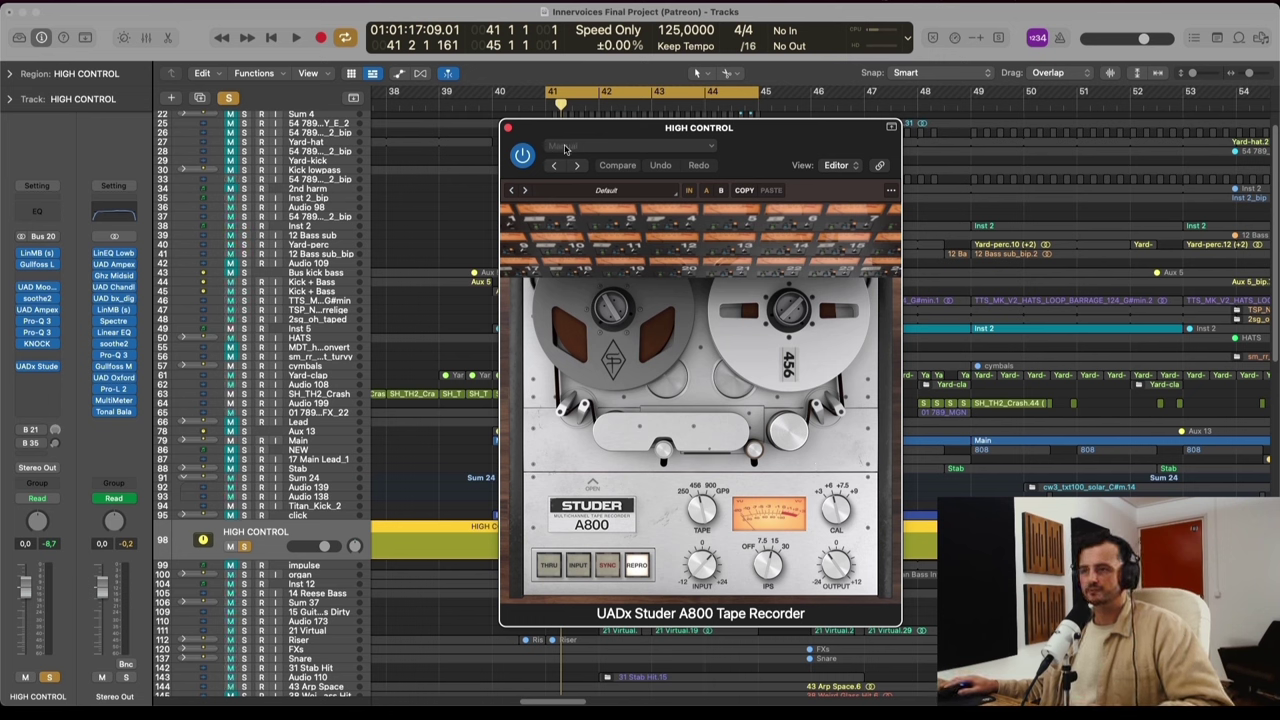
key(space)
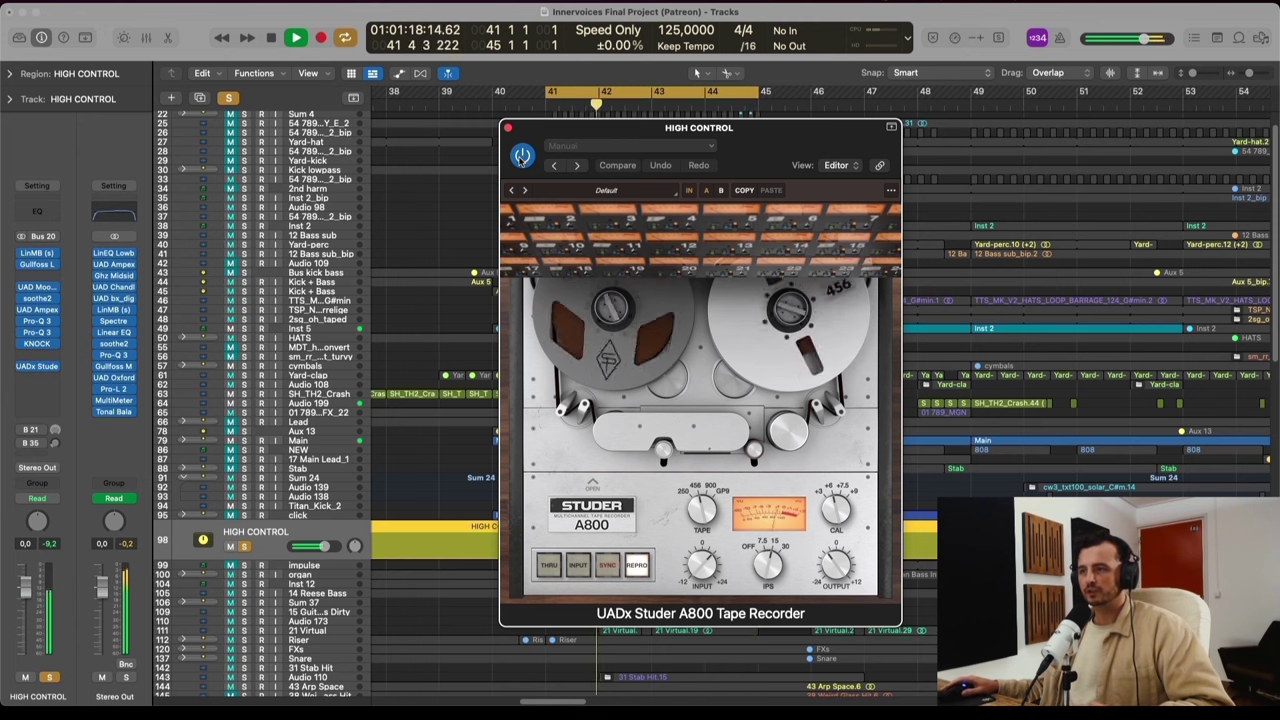
key(space)
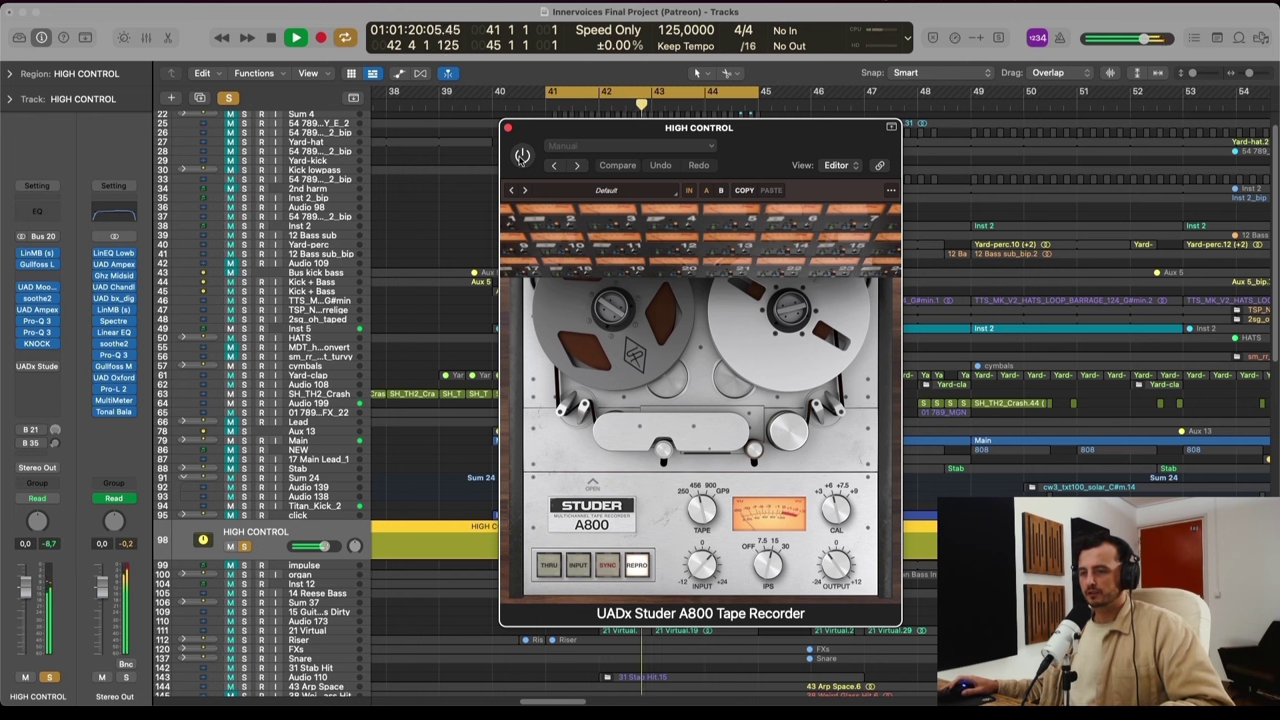
key(space)
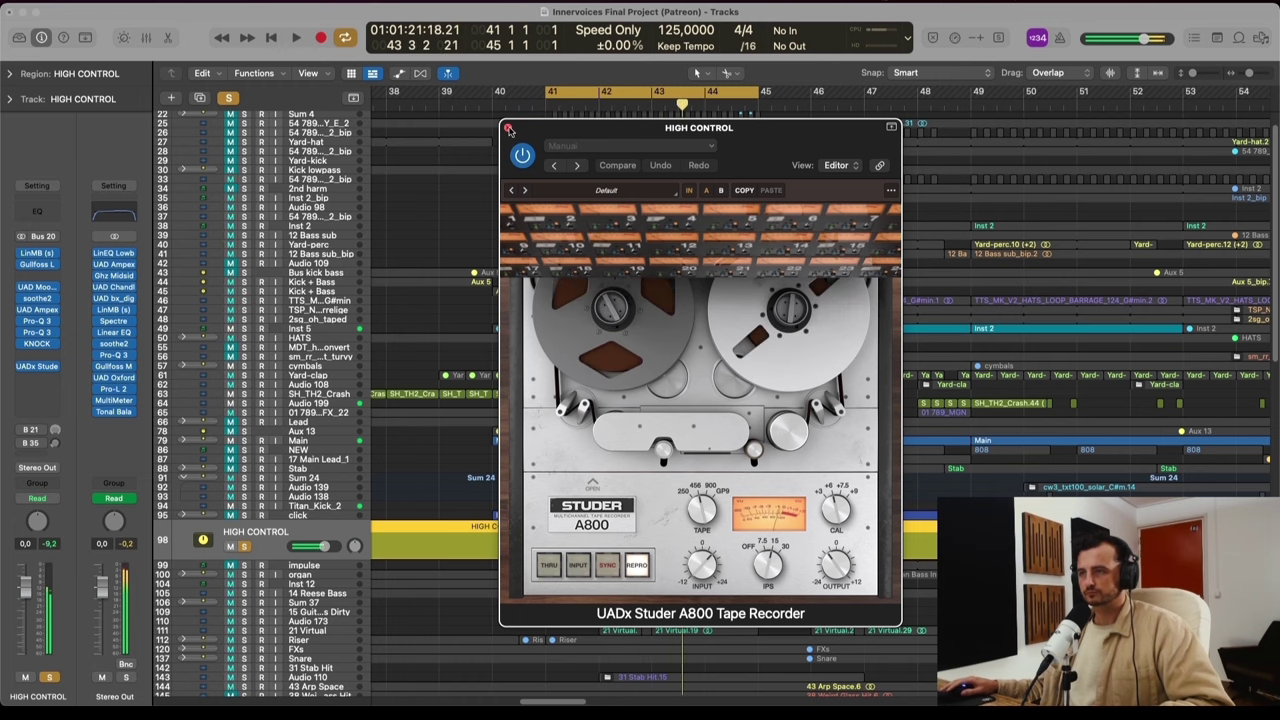
click(510, 130)
key(space)
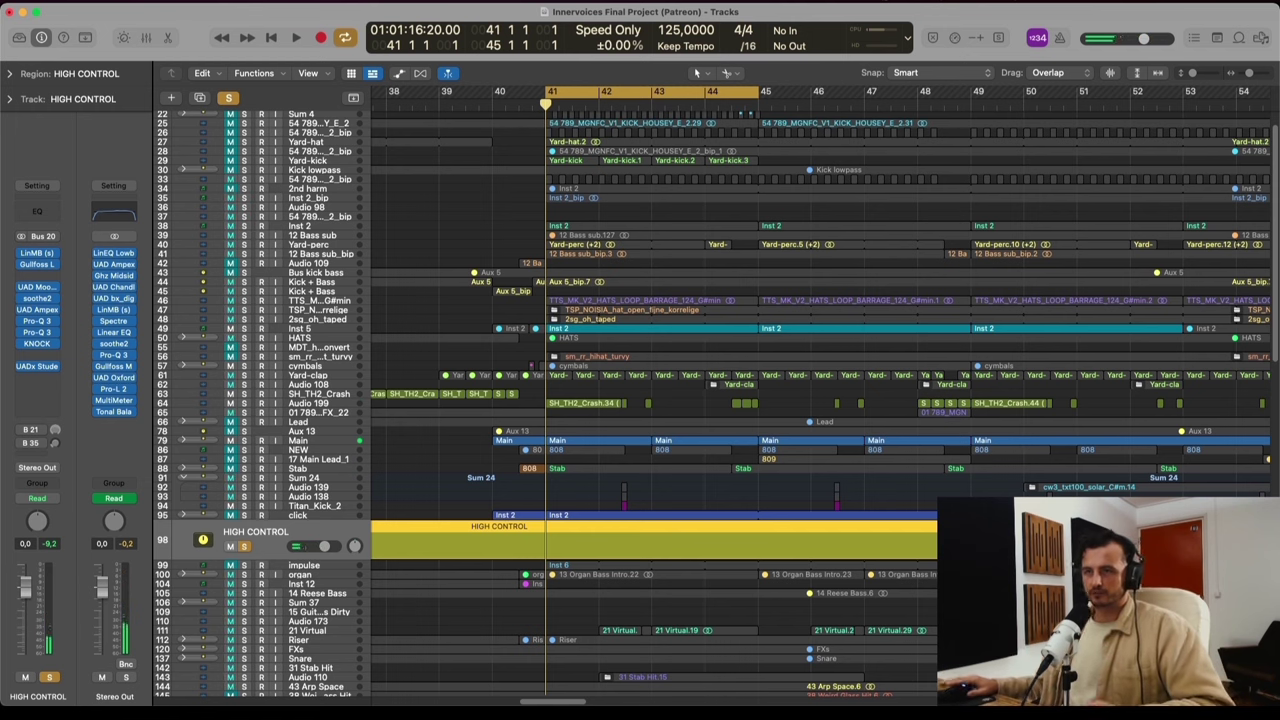
Unsolo HIGH CONTROL, show more bars, and collapse the Sum 24 track stack
click(231, 98)
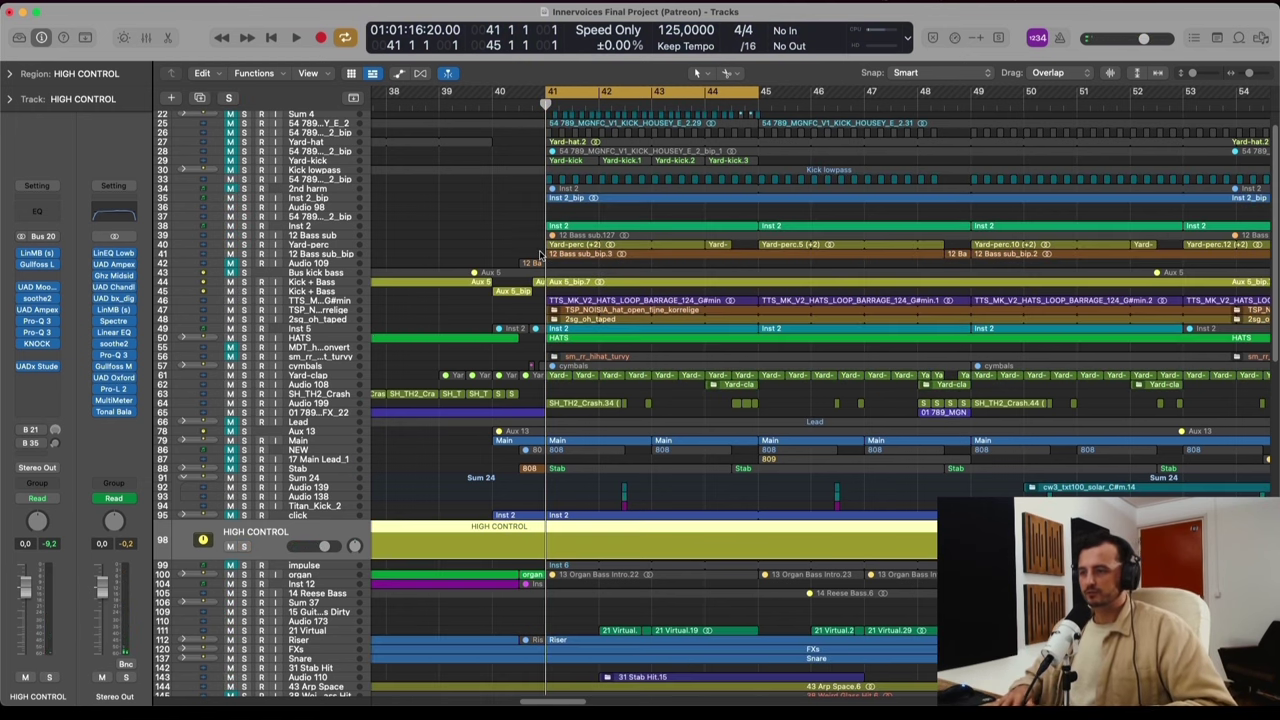
ctrl+alt+click(540, 253)
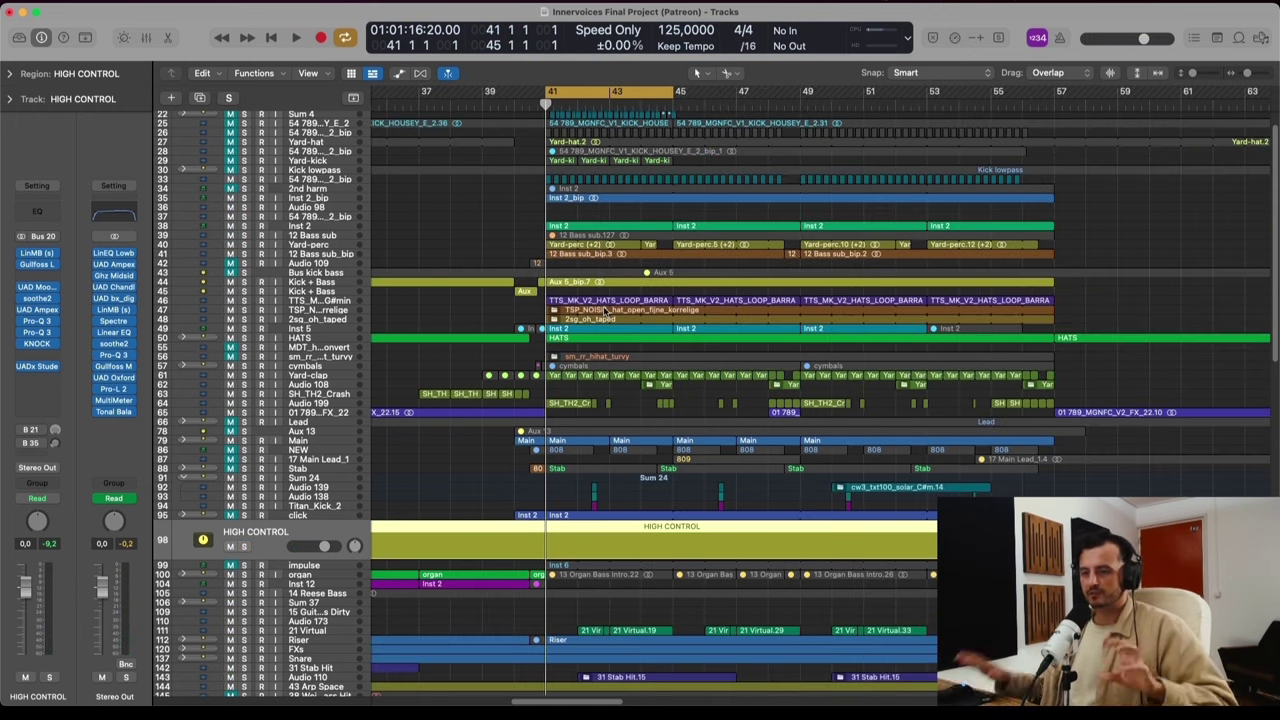
click(183, 479)
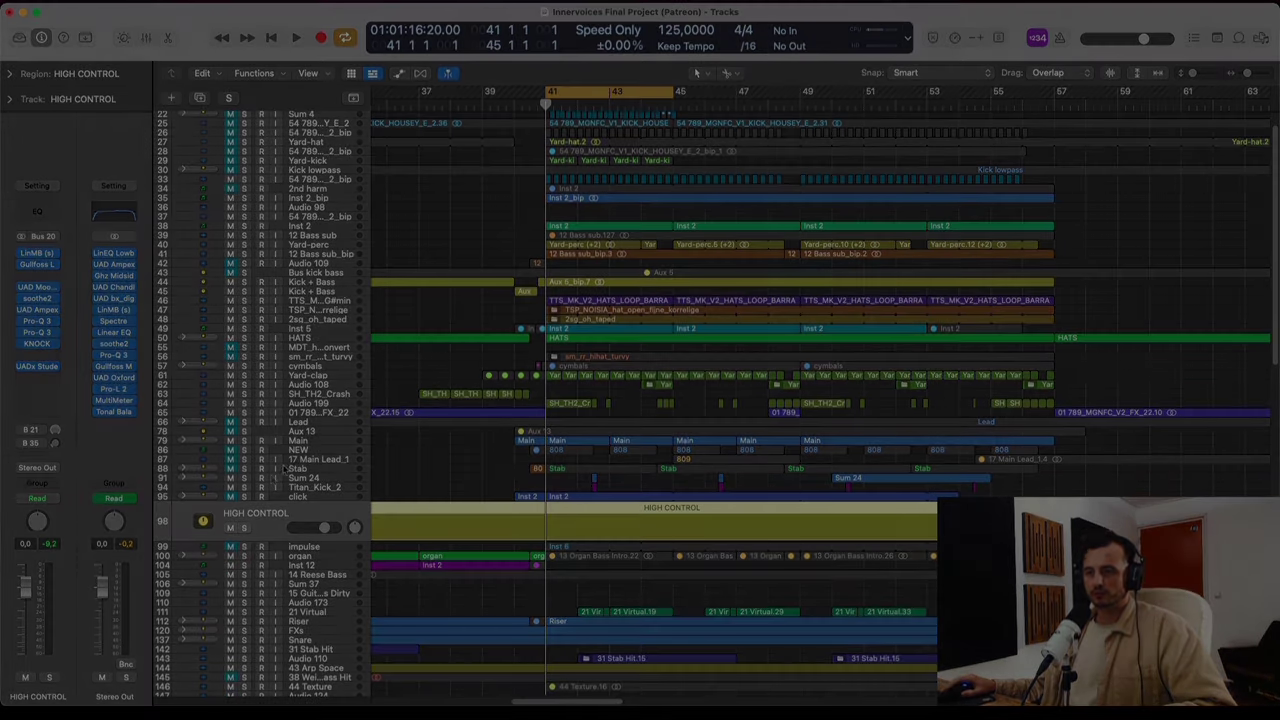